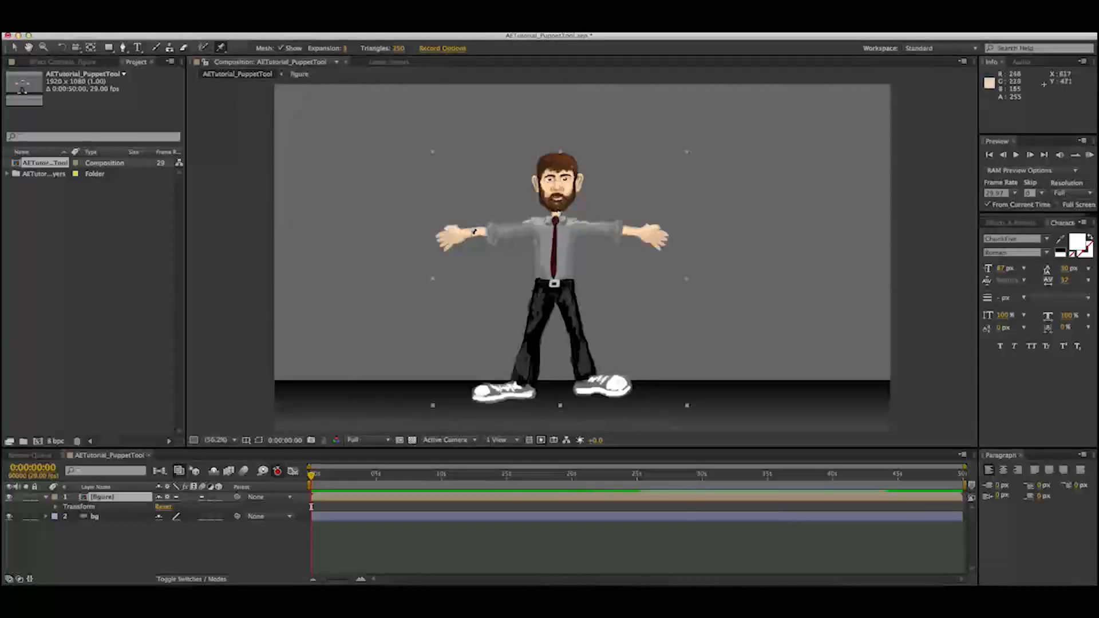
Step: Place puppet pins on the figure's wrists, shoulders and belt buckle
left_click(463, 232)
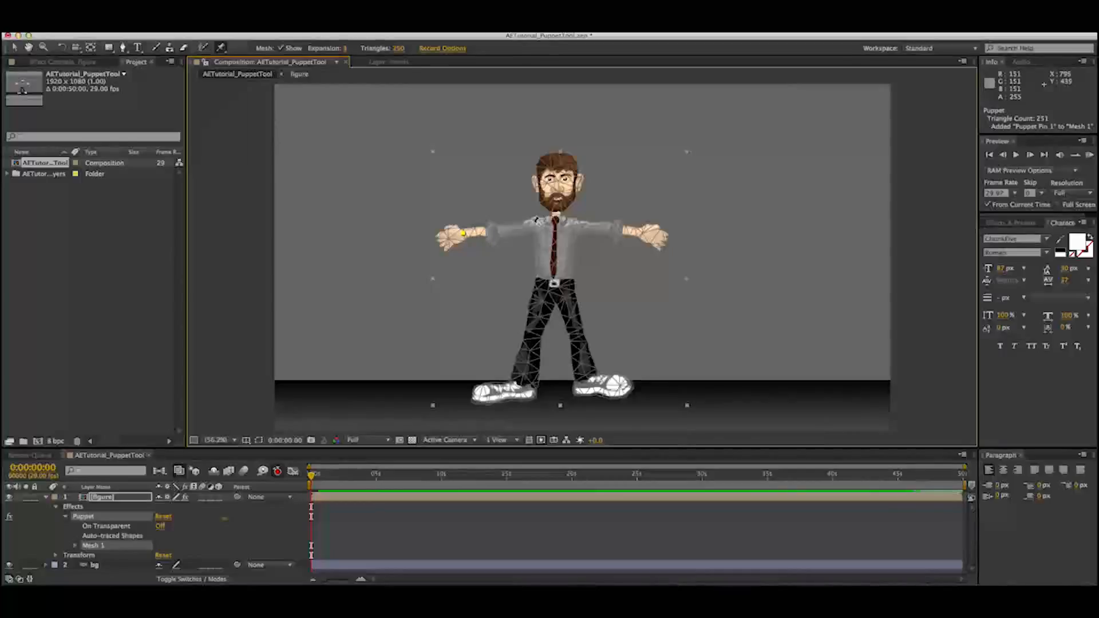
left_click(531, 224)
left_click(572, 224)
left_click(641, 231)
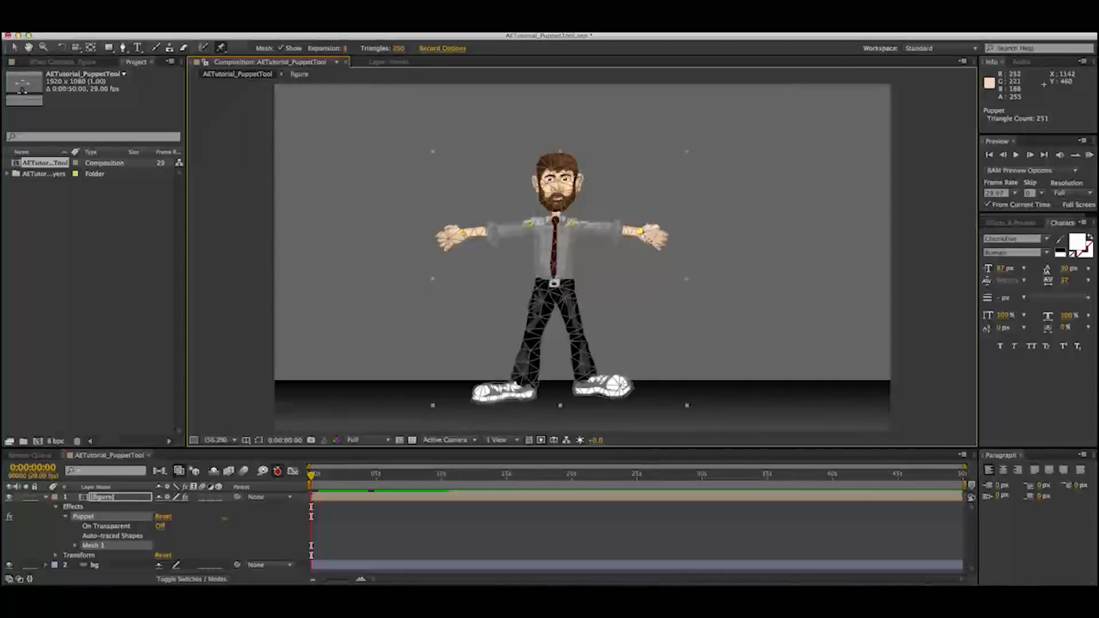
left_click(553, 282)
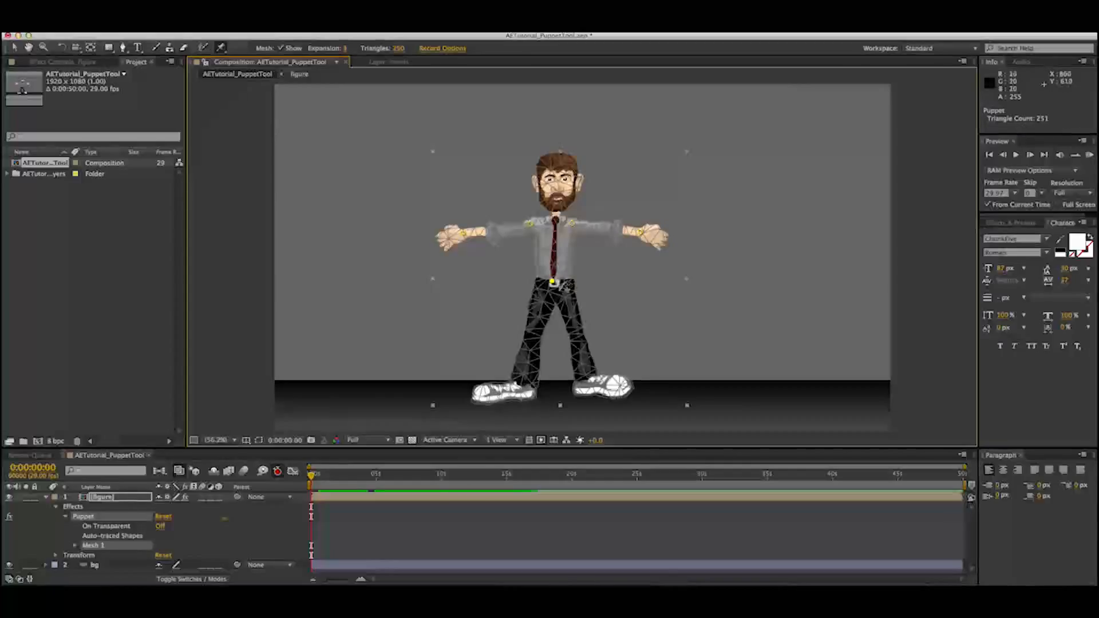
Step: Add puppet pins to both knees, heels and toes, plus the neck and the top of the head
left_click(525, 333)
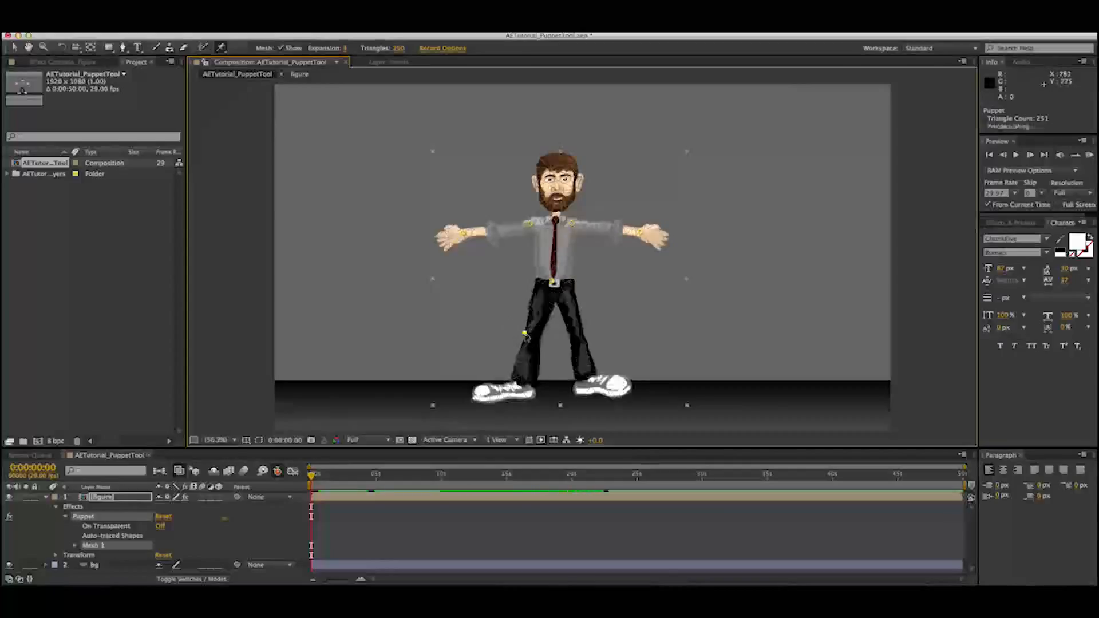
left_click(538, 393)
left_click(473, 399)
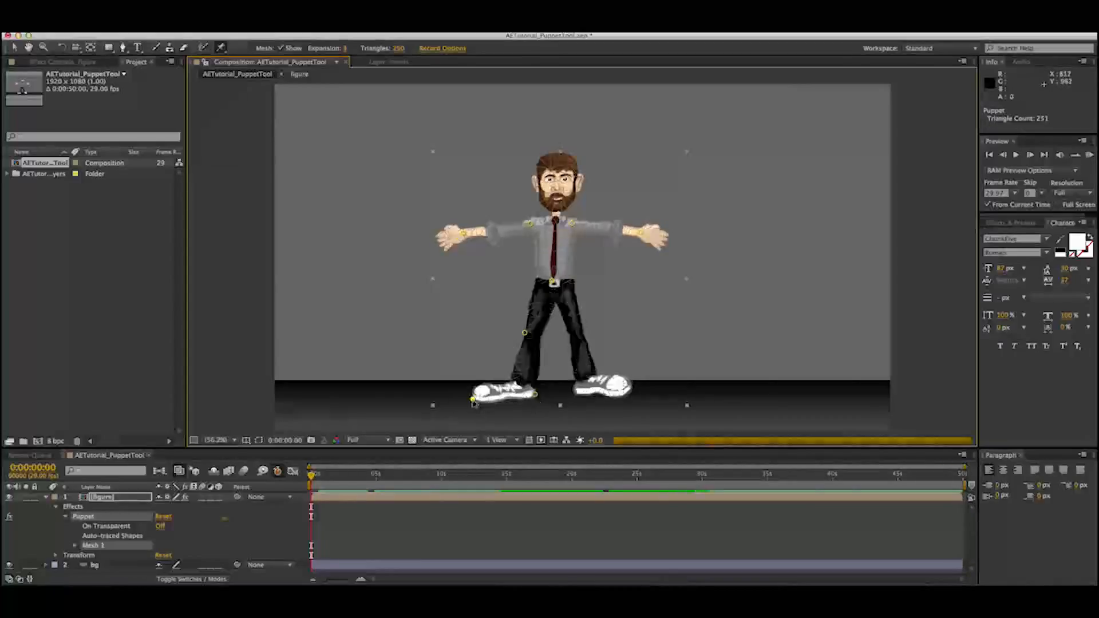
left_click(582, 333)
left_click(573, 394)
left_click(631, 391)
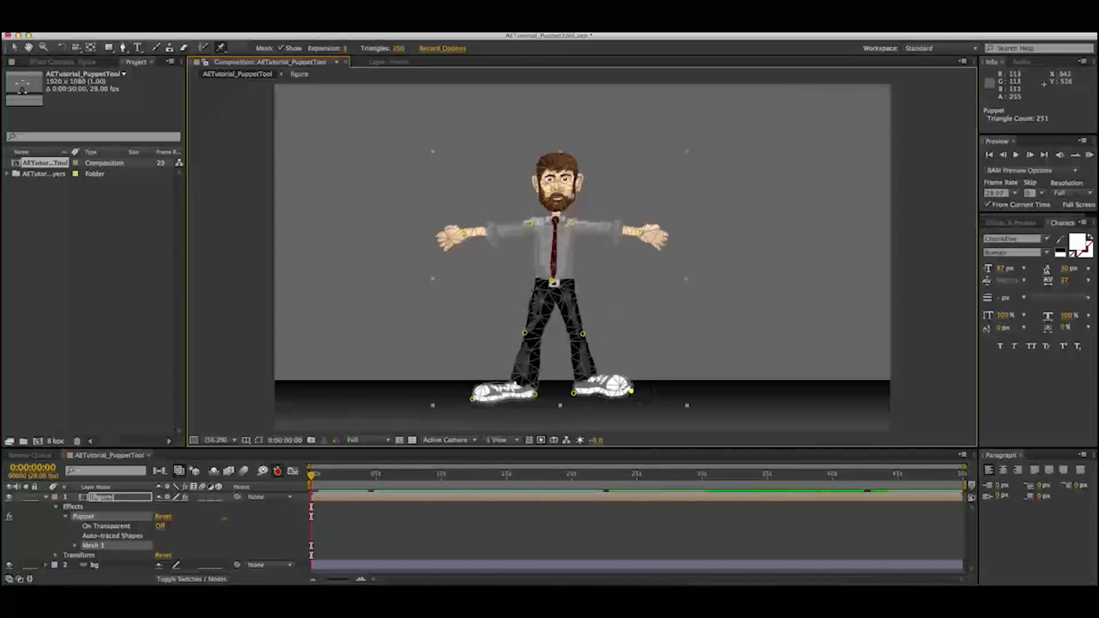
left_click(555, 214)
left_click(556, 154)
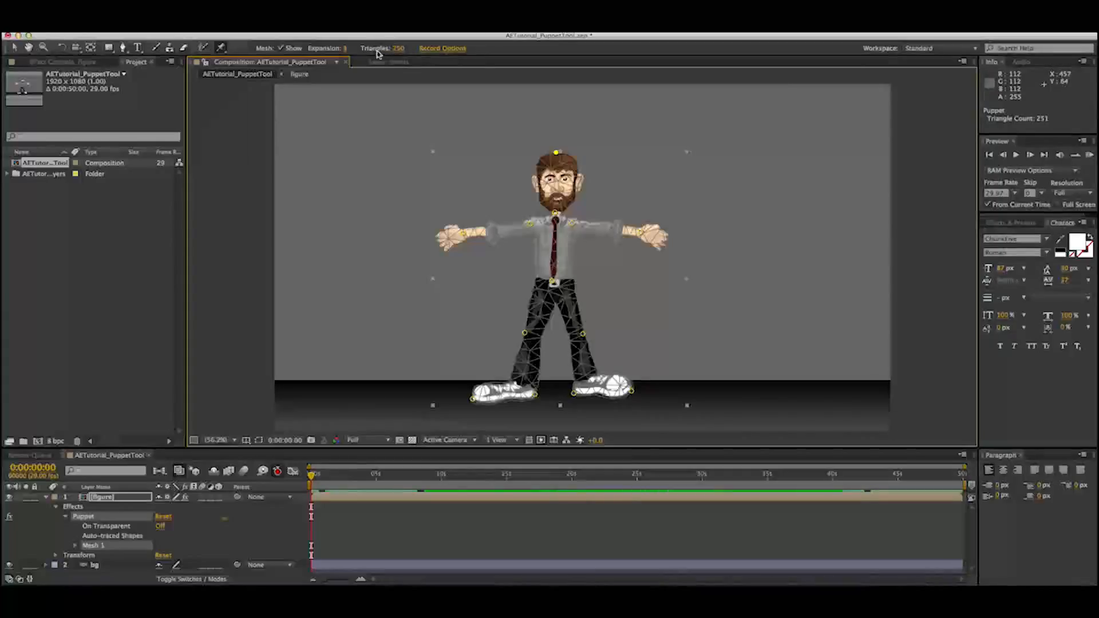
Step: Try a higher triangle count for the puppet mesh, return it to 250, and turn off the mesh display
left_click_drag(399, 50, 436, 56)
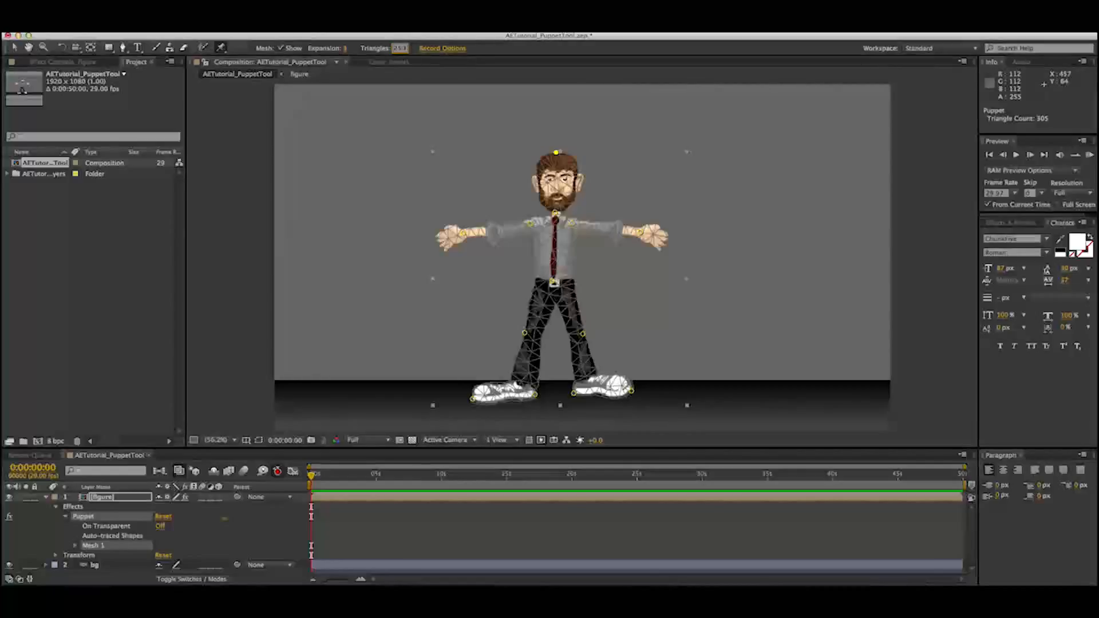
key("Return")
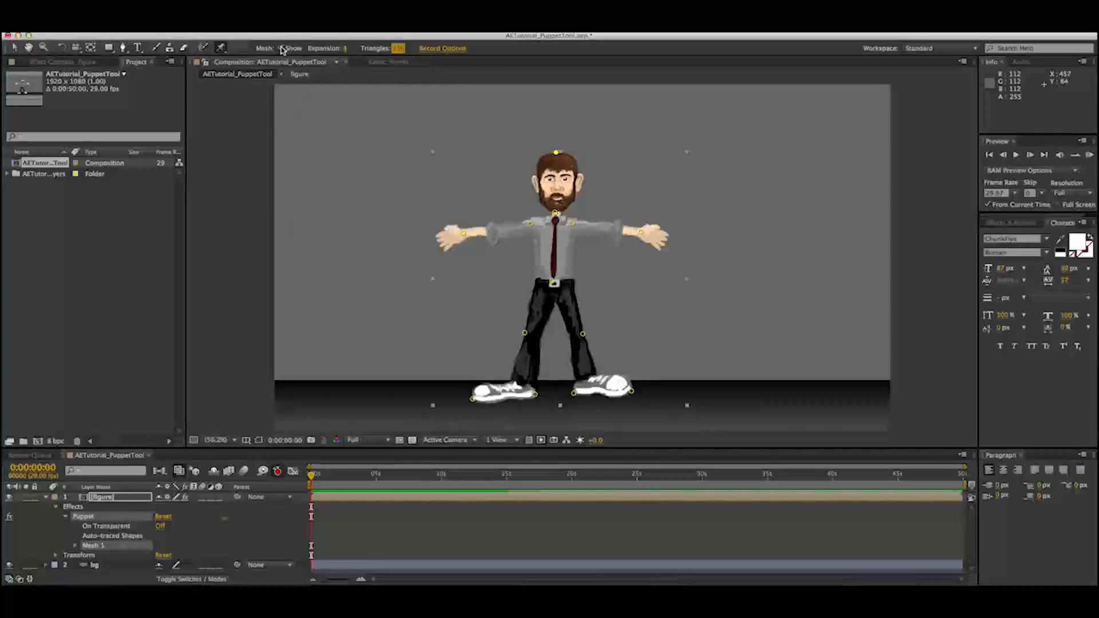
left_click(80, 508)
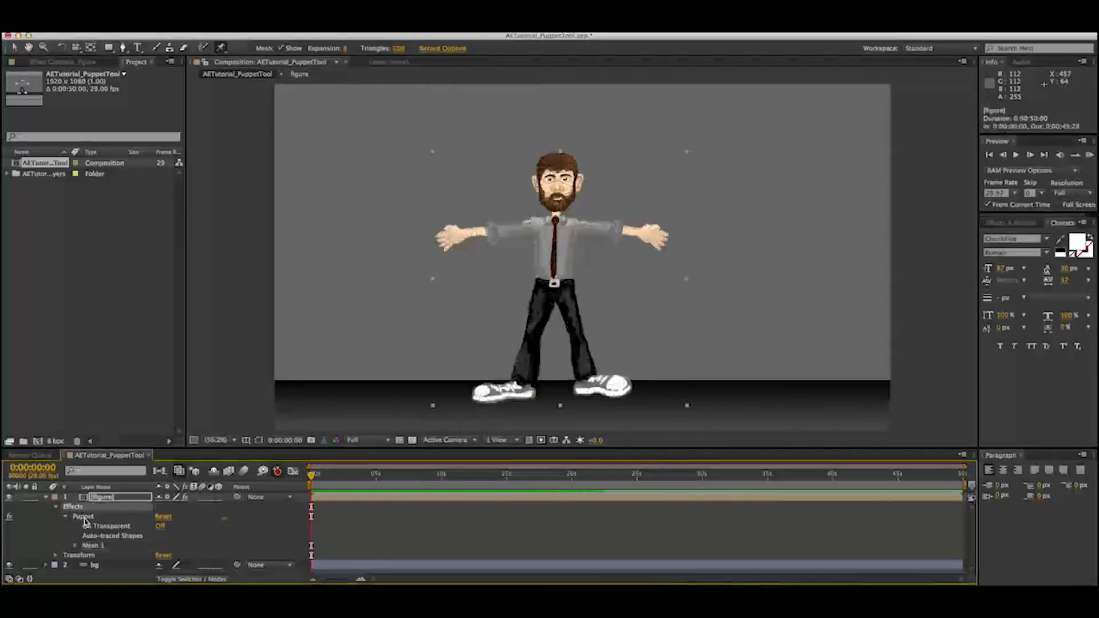
left_click(84, 518)
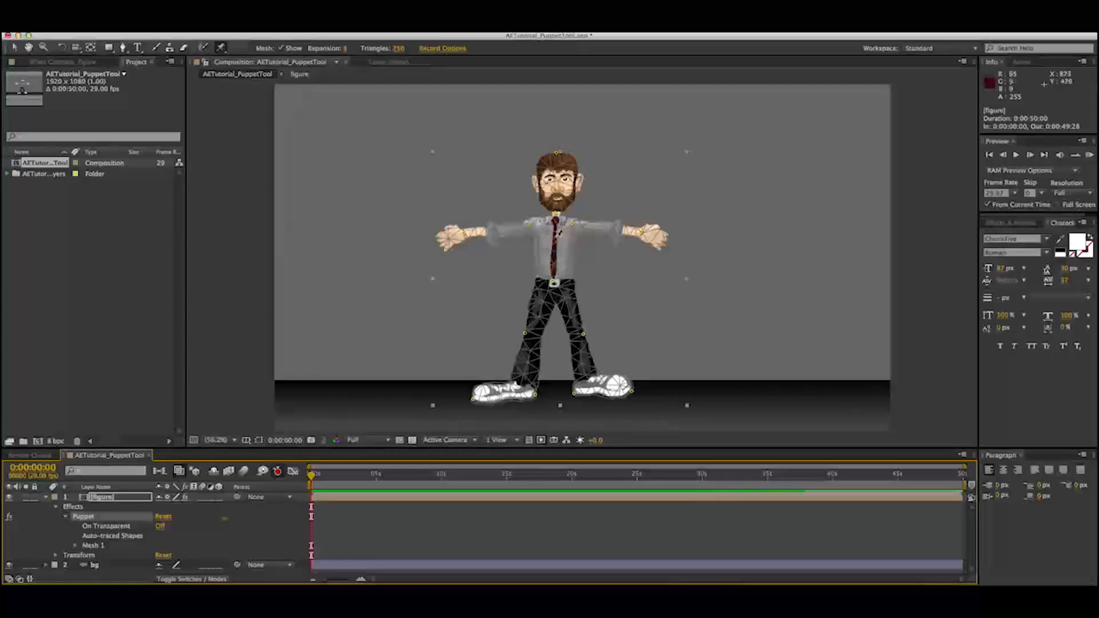
left_click(281, 48)
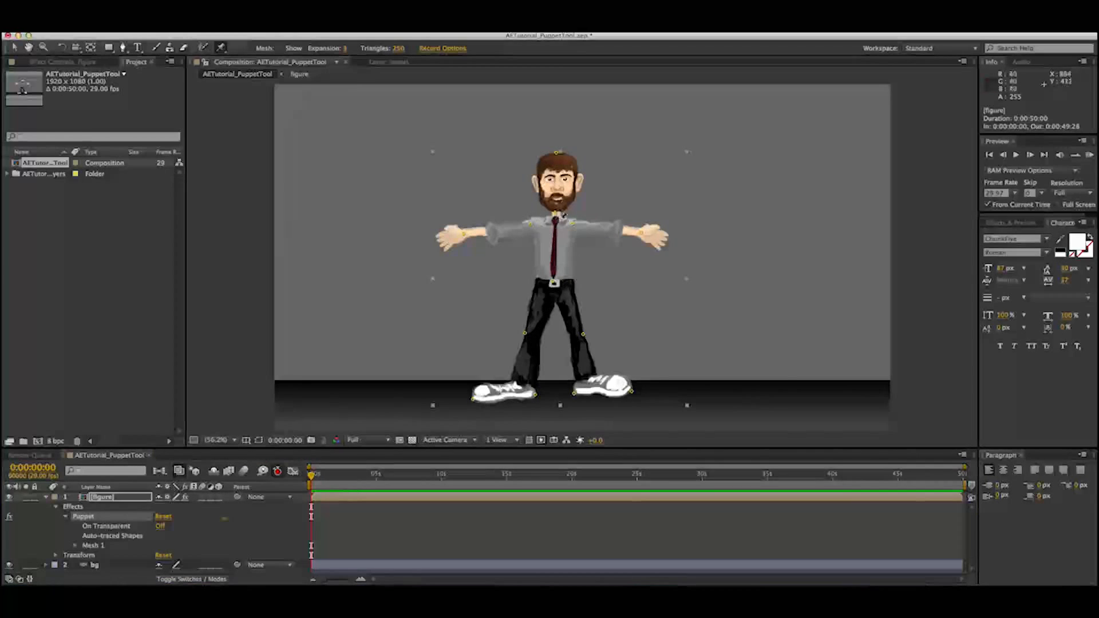
Step: Zoom in to 200% on the figure's arm and torso and hide the bg layer
scroll(571, 231, "up", 4)
left_click_drag(344, 165, 541, 221)
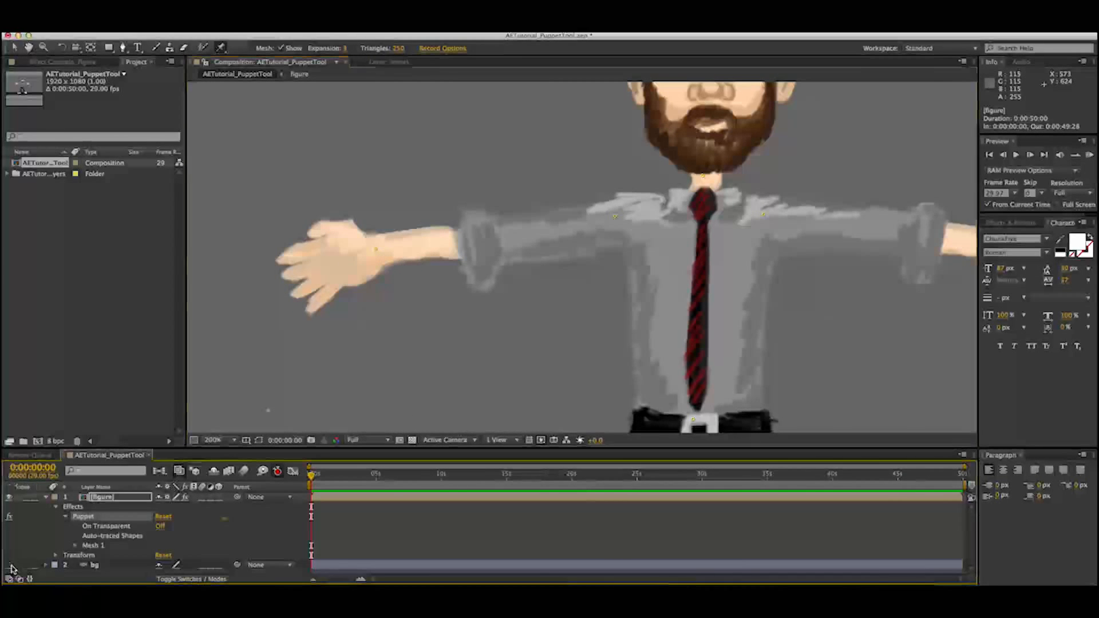
left_click(10, 565)
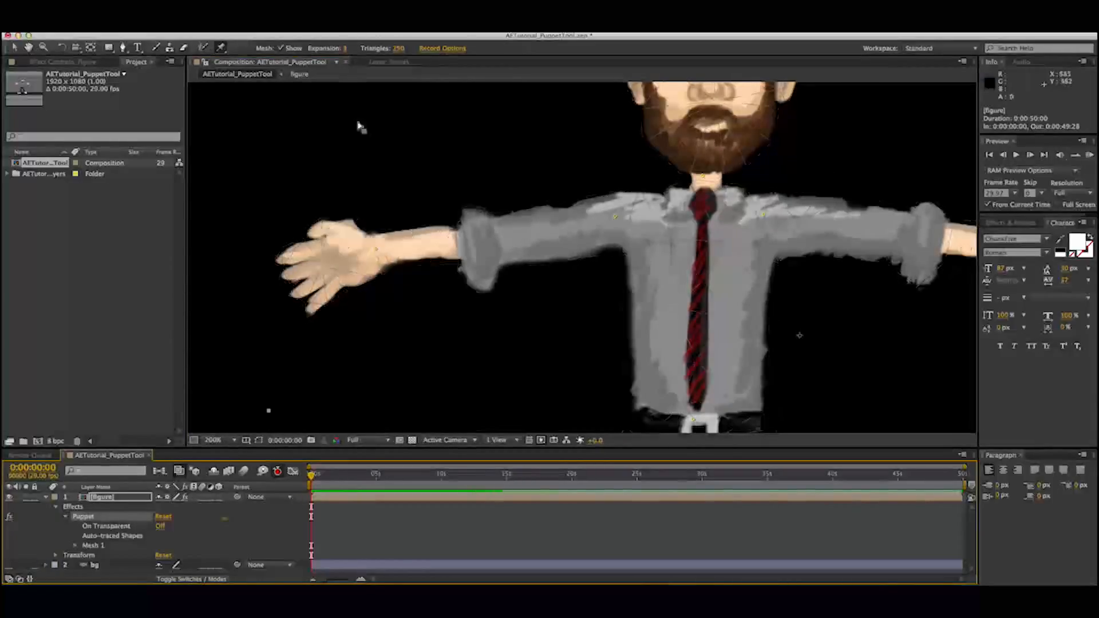
Step: Try a different expansion value for the puppet mesh and return it to 3
left_click(344, 48)
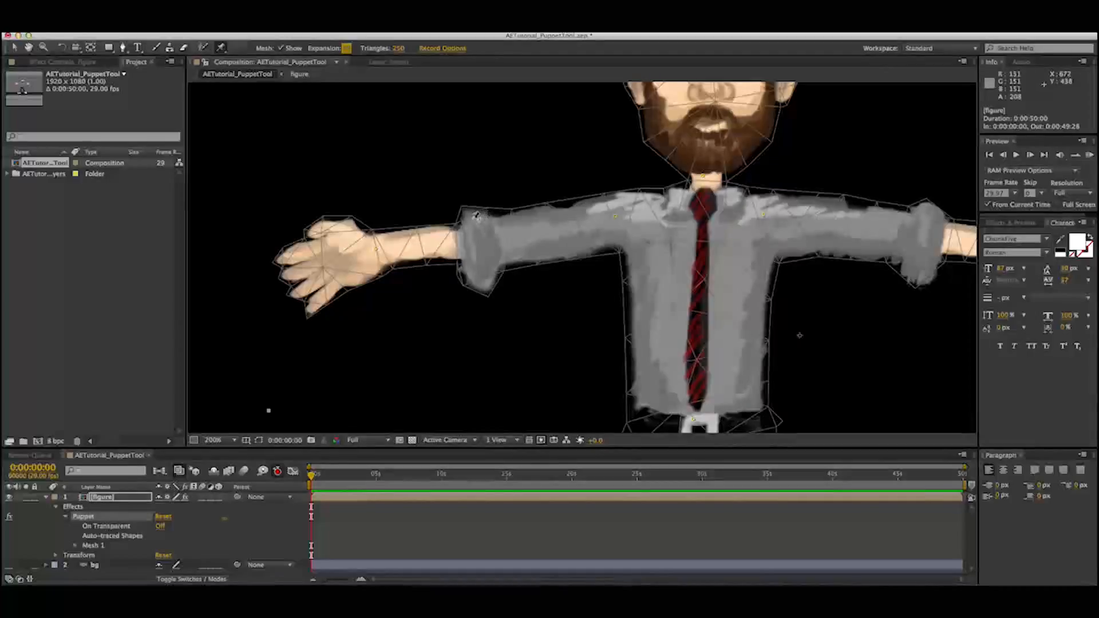
left_click(347, 48)
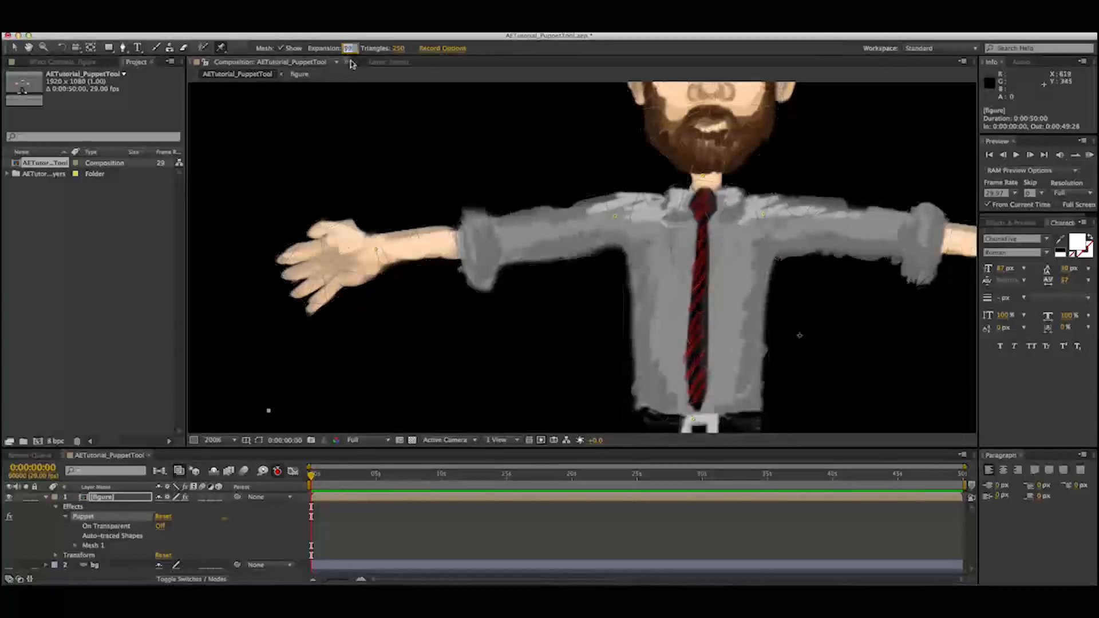
type("0")
key("Return")
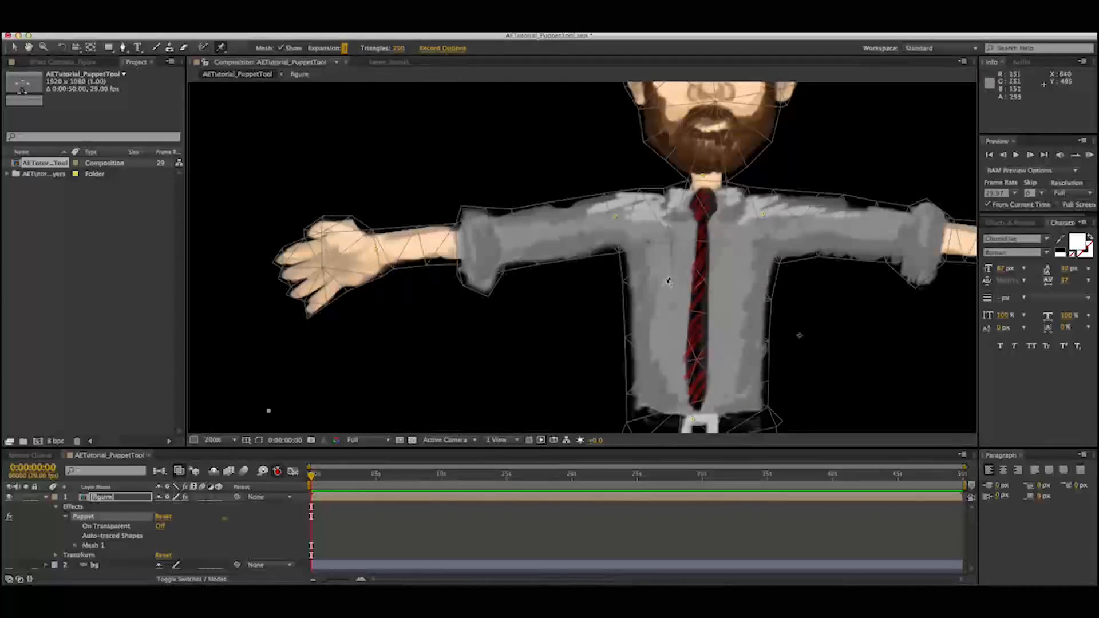
Step: Test moving the first wrist pin, undo it, and record a waving motion for that pin from the first frame
left_click(312, 479)
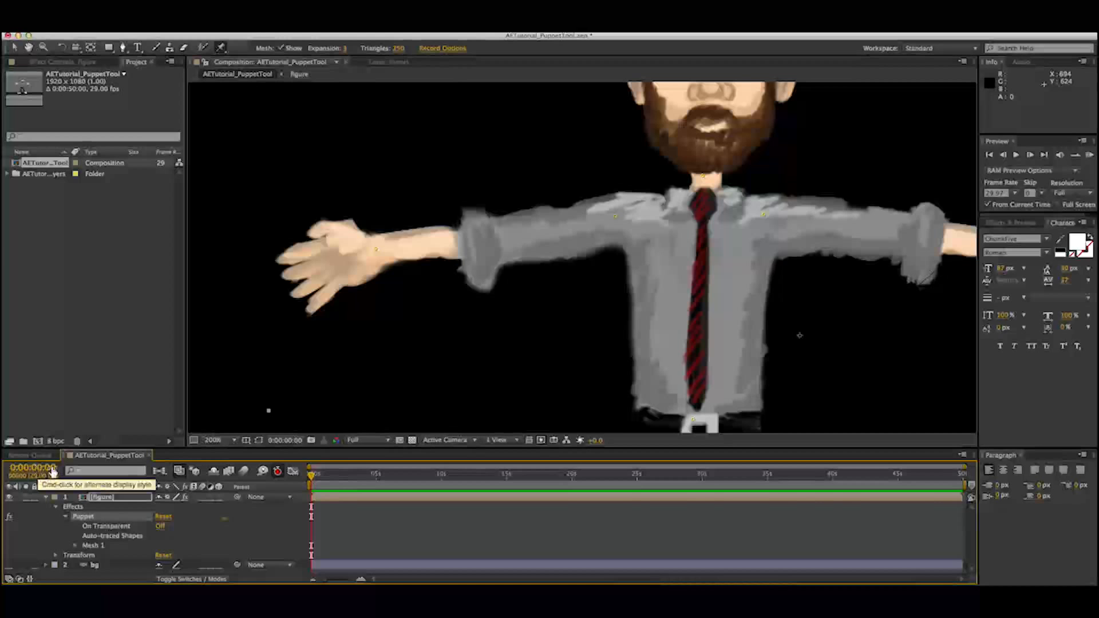
left_click_drag(381, 256, 387, 223)
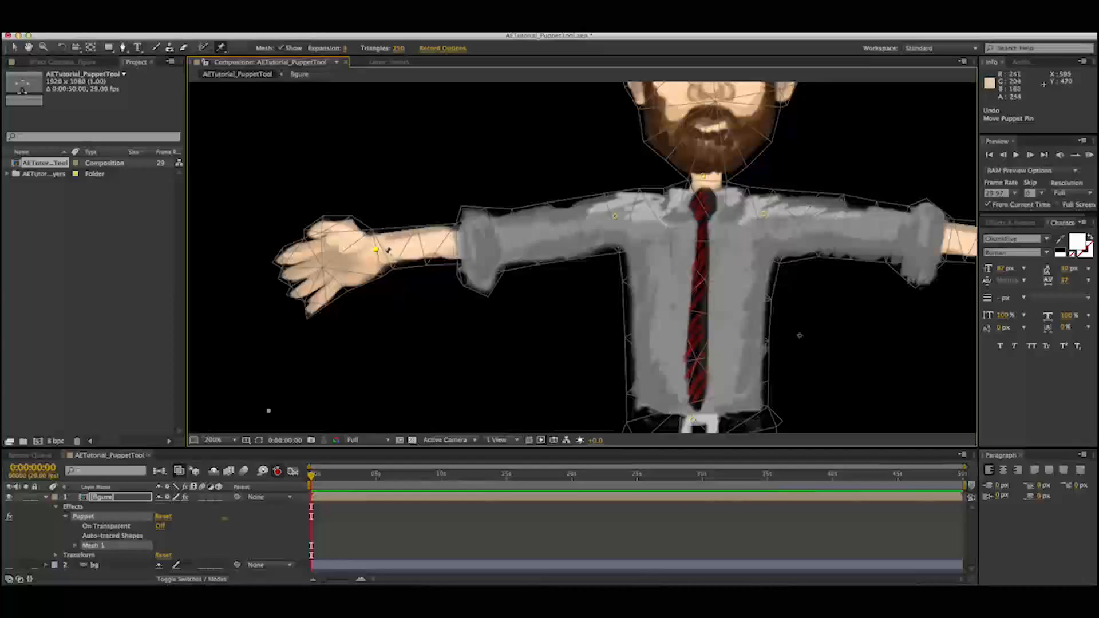
left_click(376, 251)
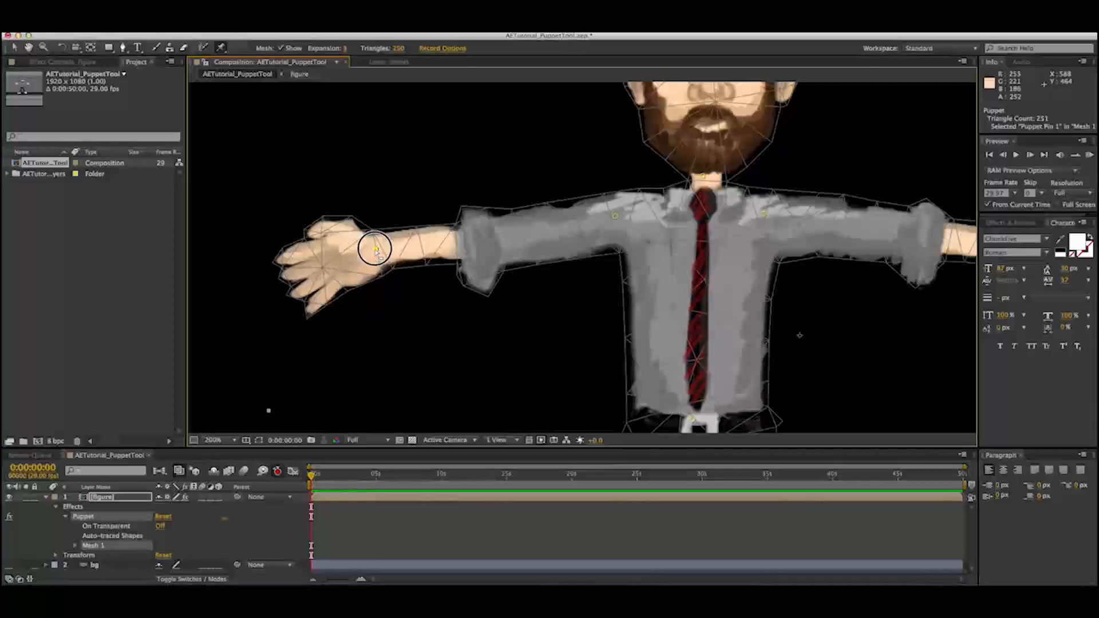
left_click_drag(377, 252, 351, 265)
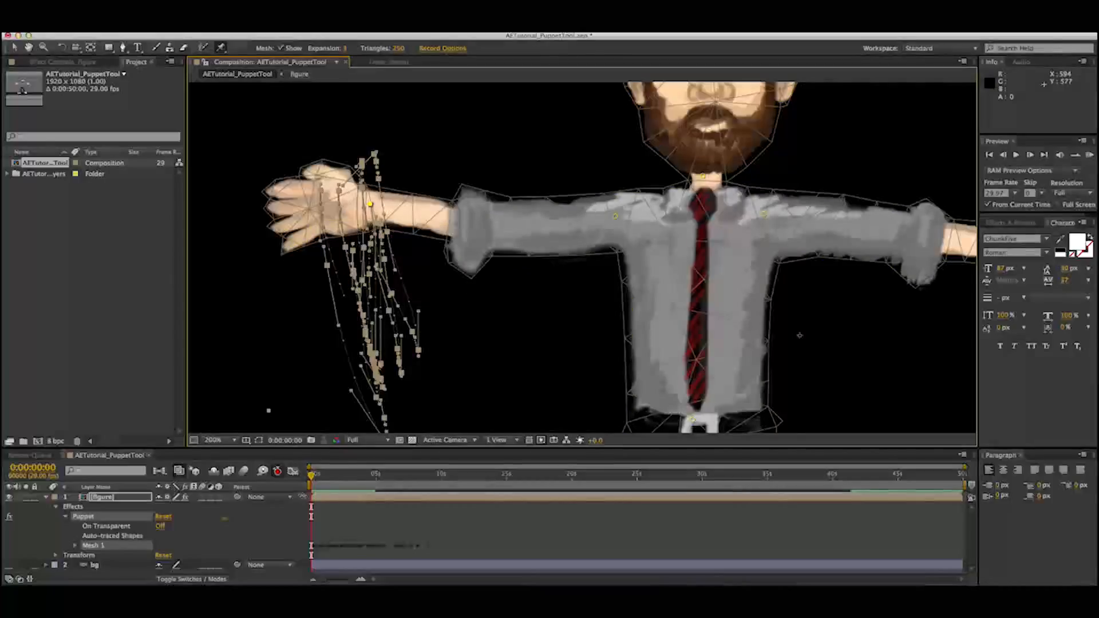
Step: Scrub through the recorded arm motion, undo that recording and return to the first frame
left_click_drag(312, 480, 431, 485)
key("super+z")
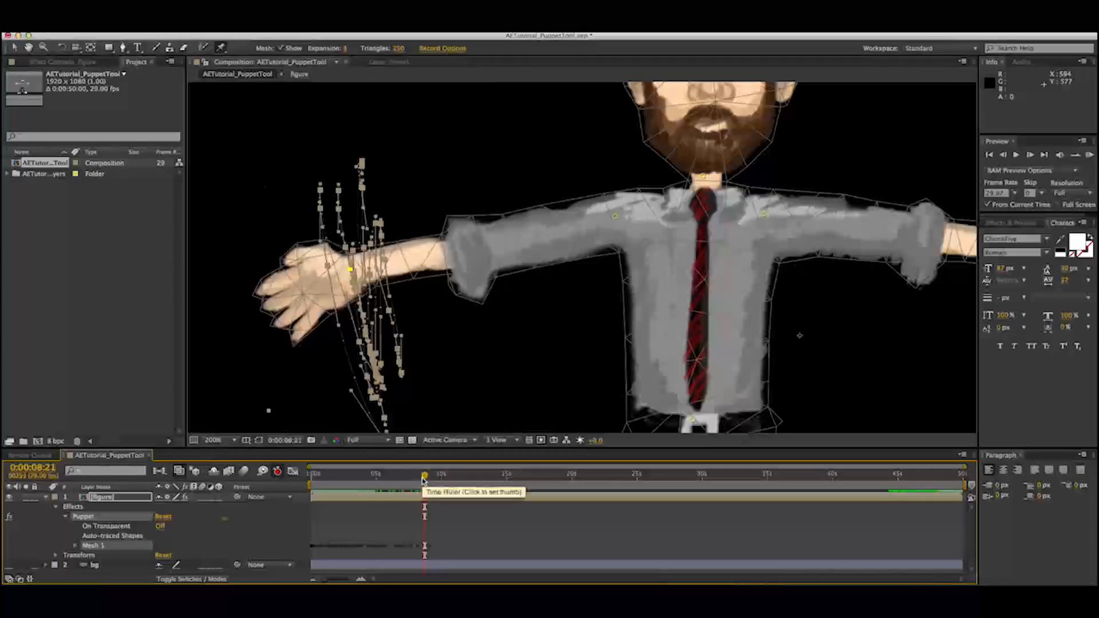
key("Home")
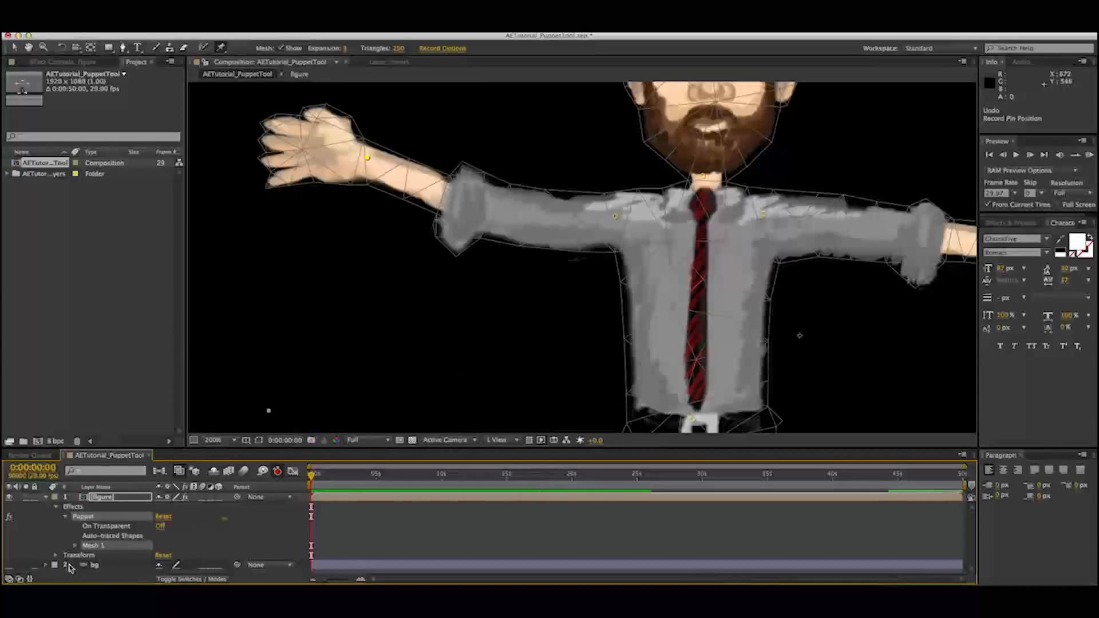
Step: Expand Mesh 1 and its Deform group to reveal the position property of Puppet Pin 1
left_click(76, 546)
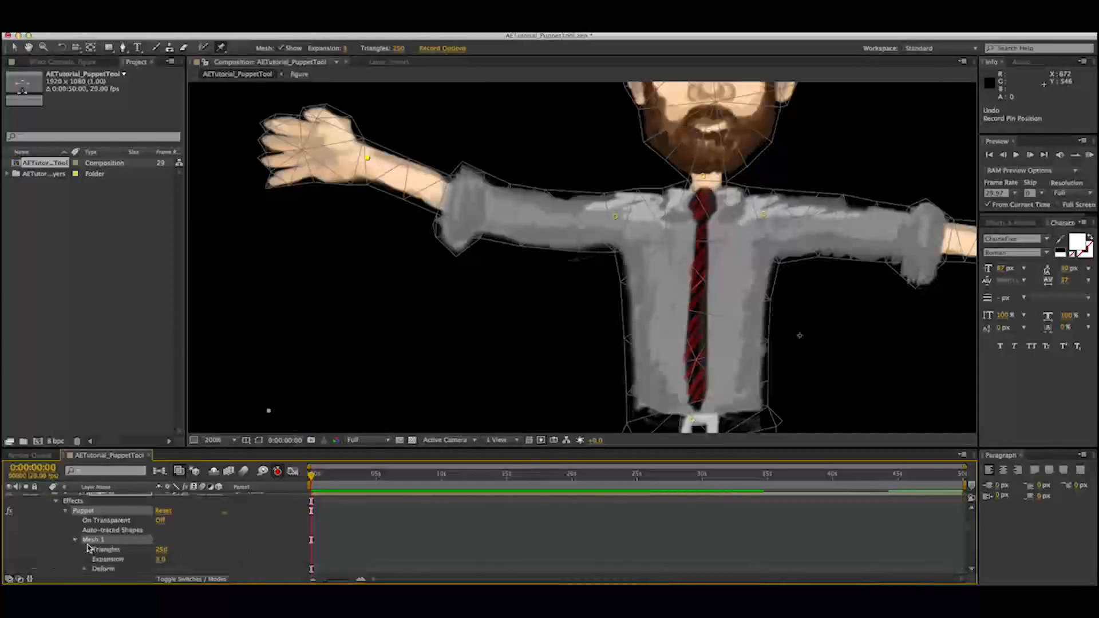
scroll(88, 549, "down", 1)
left_click(85, 560)
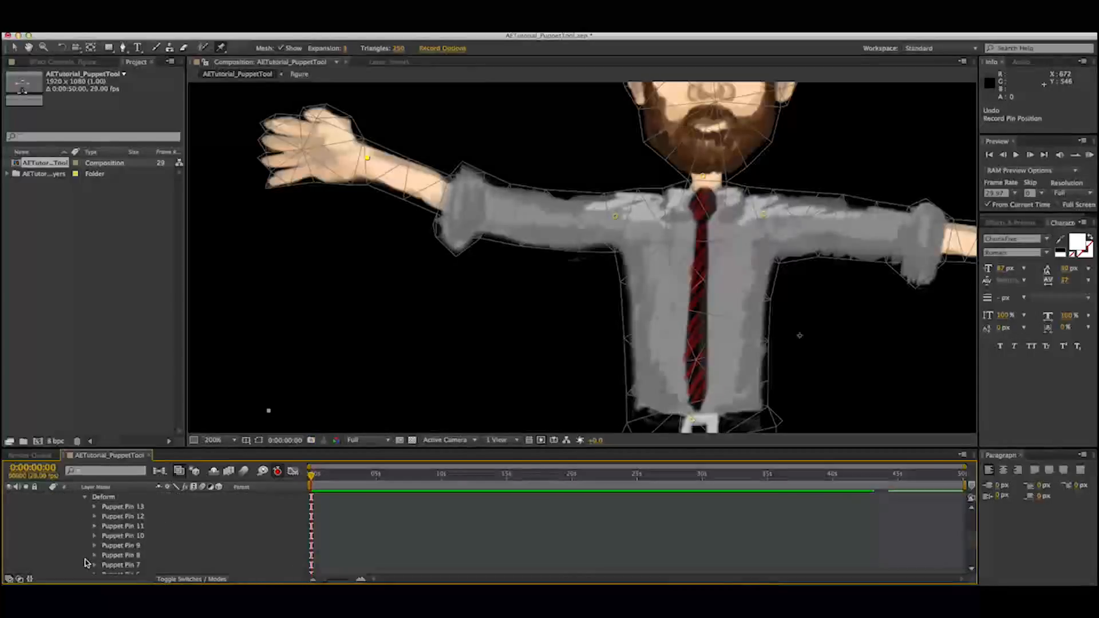
scroll(114, 541, "down", 5)
scroll(126, 546, "down", 2)
left_click(121, 556)
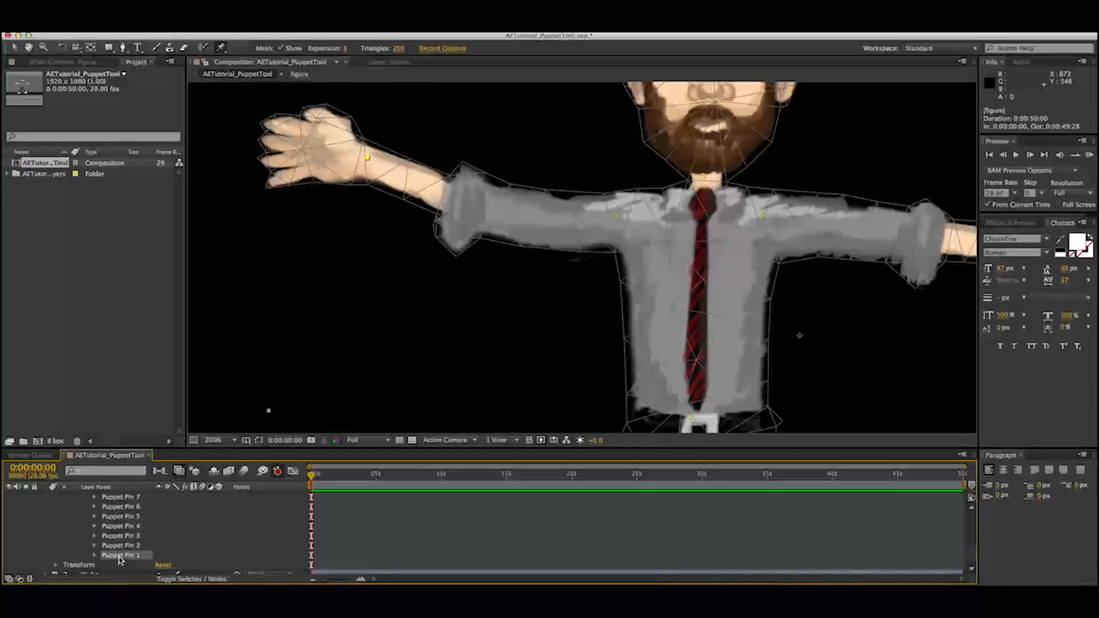
left_click(95, 555)
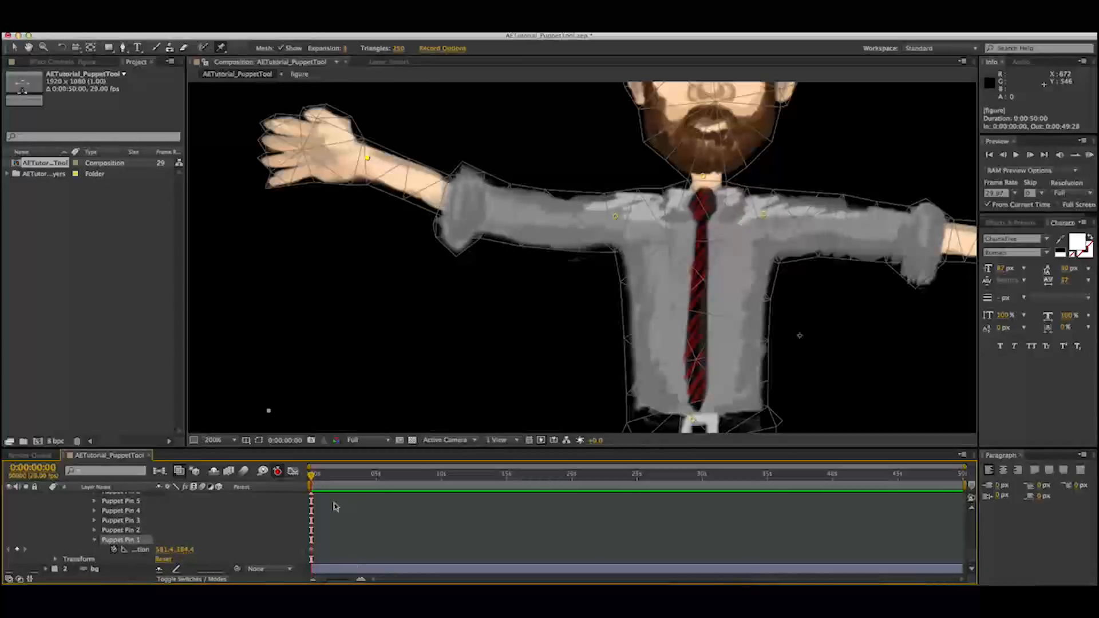
Step: Try keyframing Puppet Pin 1 lower at 0:00:05:01 to swing the arm down, and undo the pin move
left_click(376, 479)
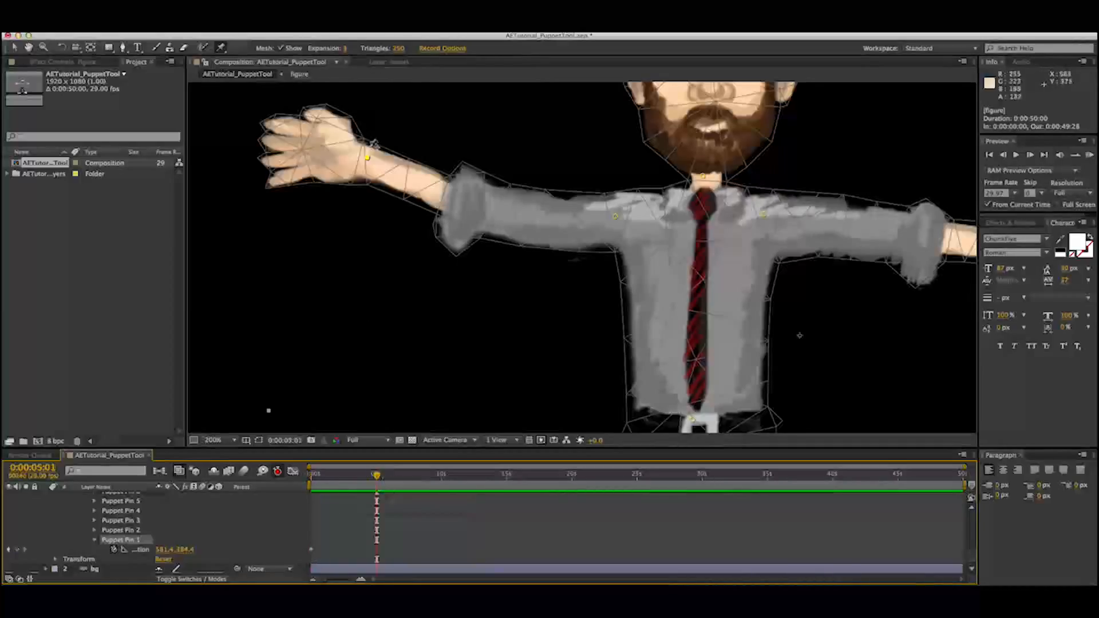
left_click_drag(367, 158, 422, 402)
left_click_drag(377, 474, 312, 491)
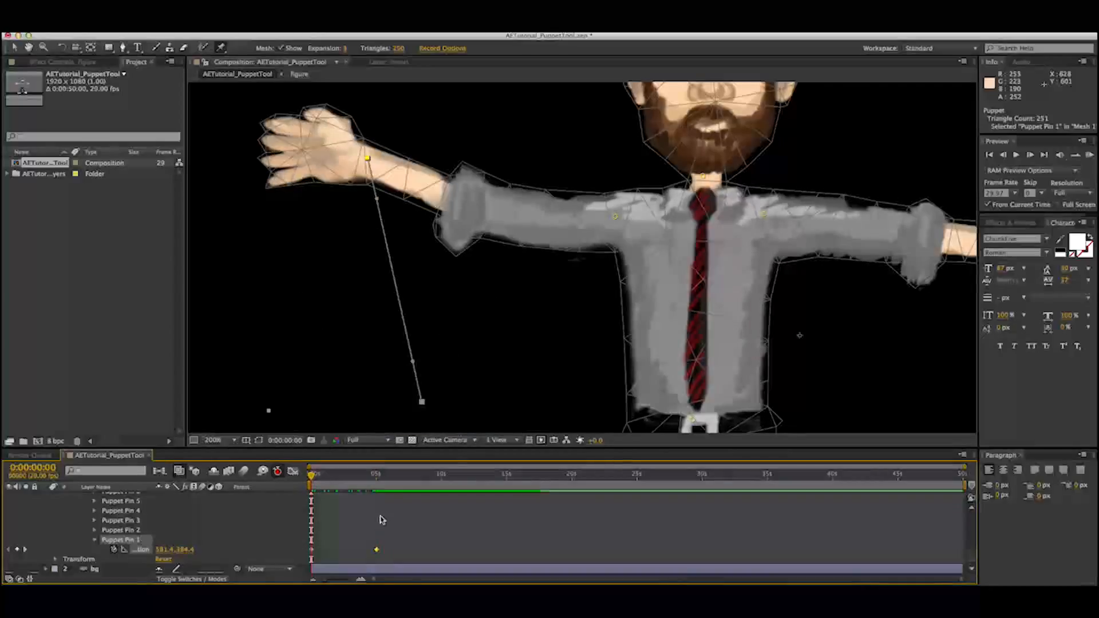
key("ctrl+z")
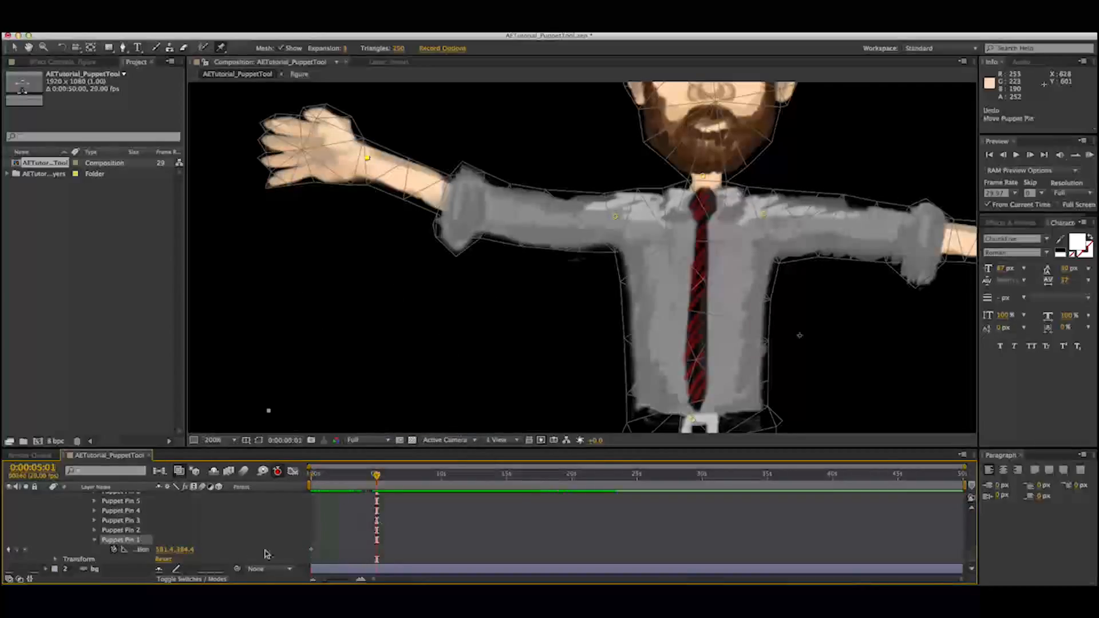
Step: Collapse the Mesh 1, Puppet and Effects groups and the figure layer's properties
scroll(114, 550, "up", 5)
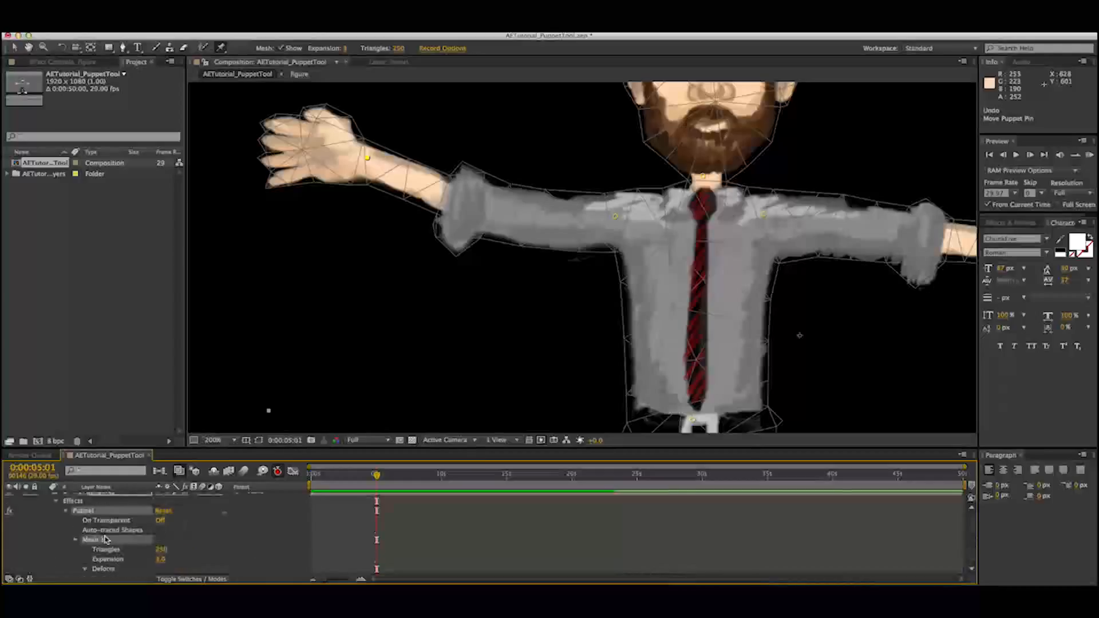
left_click(75, 541)
left_click(66, 519)
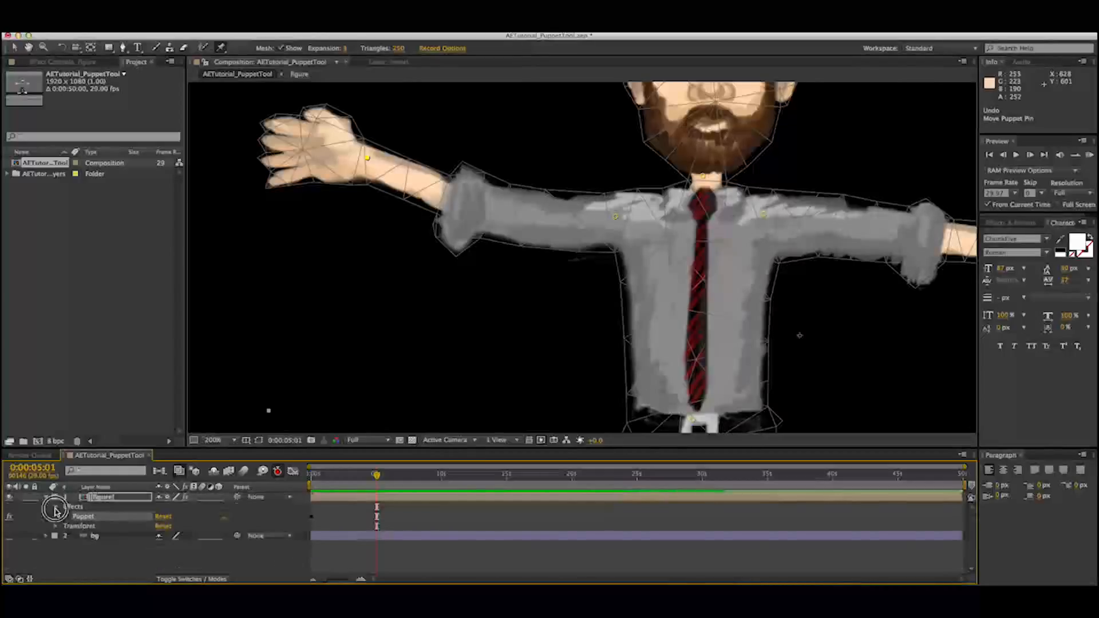
left_click(55, 506)
left_click(46, 500)
Step: Record an up-and-down waving motion for the raised arm's wrist pin, starting from the first frame
scroll(431, 279, "down", 2)
scroll(432, 284, "up", 2)
scroll(431, 289, "down", 3)
scroll(432, 290, "up", 1)
scroll(434, 293, "up", 1)
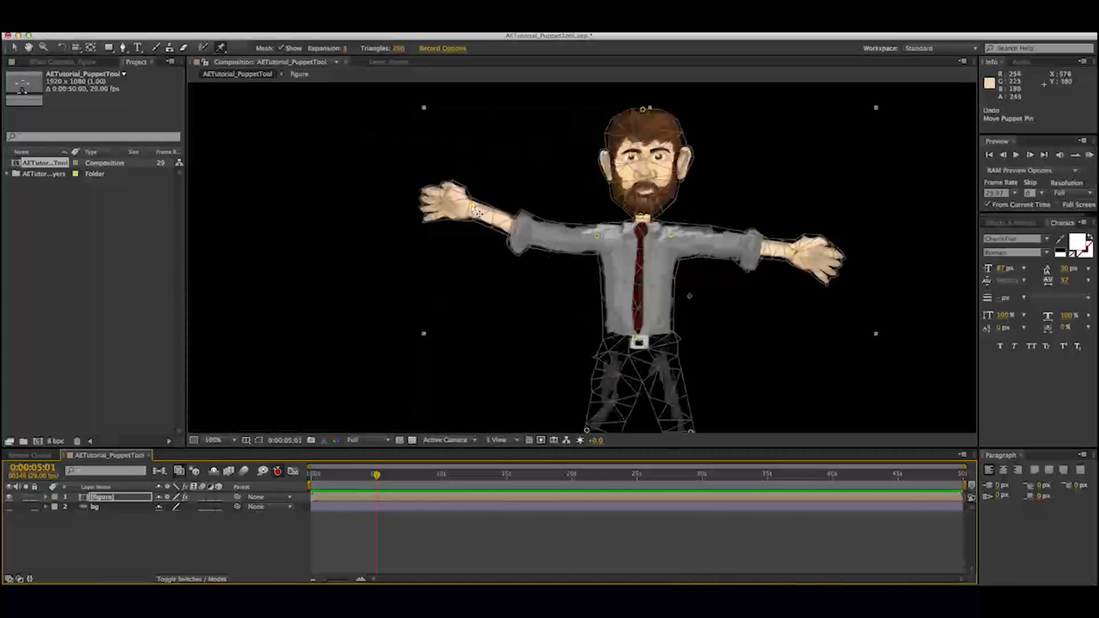
left_click_drag(343, 474, 267, 480)
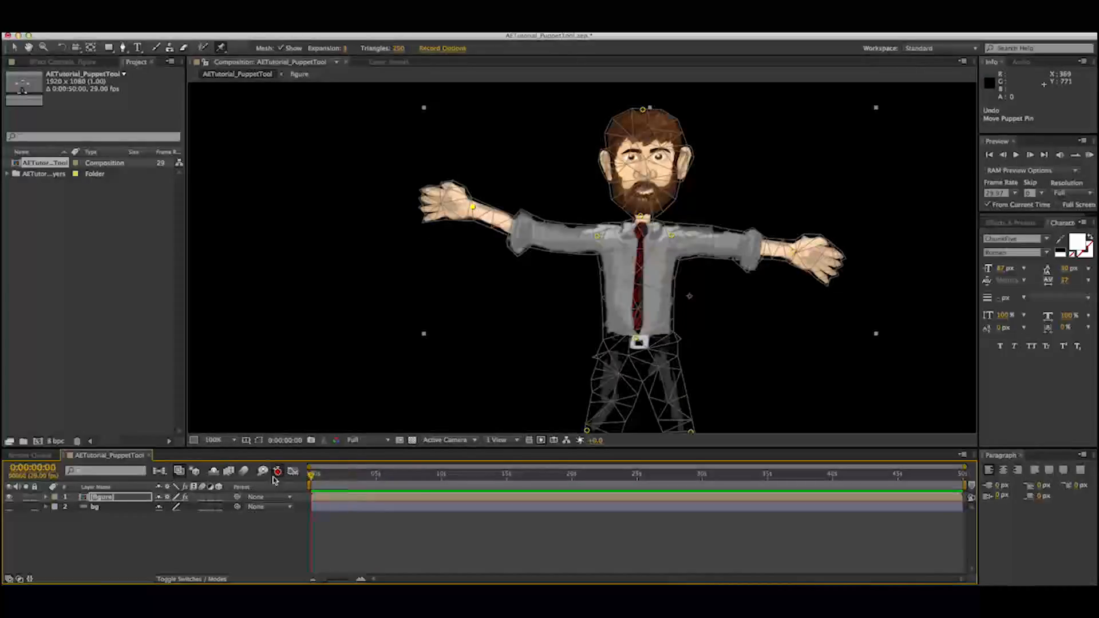
left_click(473, 208)
mouse_move(471, 207)
left_mouse_down()
mouse_move(498, 345)
mouse_move(477, 192)
mouse_move(489, 332)
mouse_move(481, 230)
mouse_move(491, 206)
mouse_move(479, 304)
mouse_move(472, 255)
mouse_move(478, 209)
mouse_move(500, 195)
mouse_move(469, 217)
mouse_move(467, 334)
left_mouse_up()
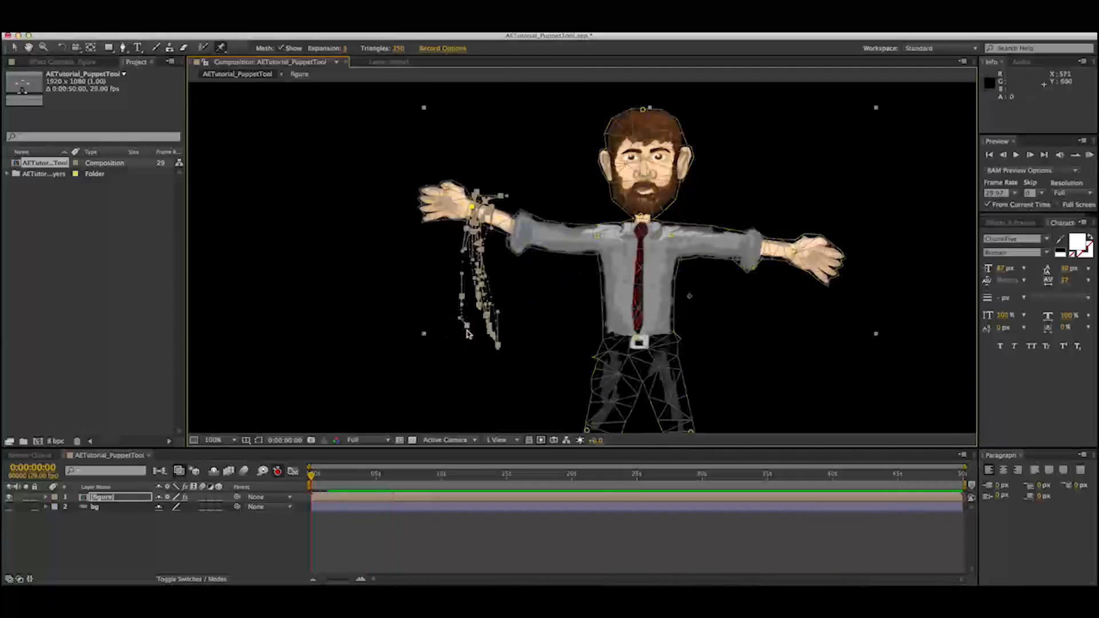
Step: Scrub through the recorded wave, try moving the wrist pin of the non-waving arm, and undo that move
left_click_drag(312, 476, 291, 490)
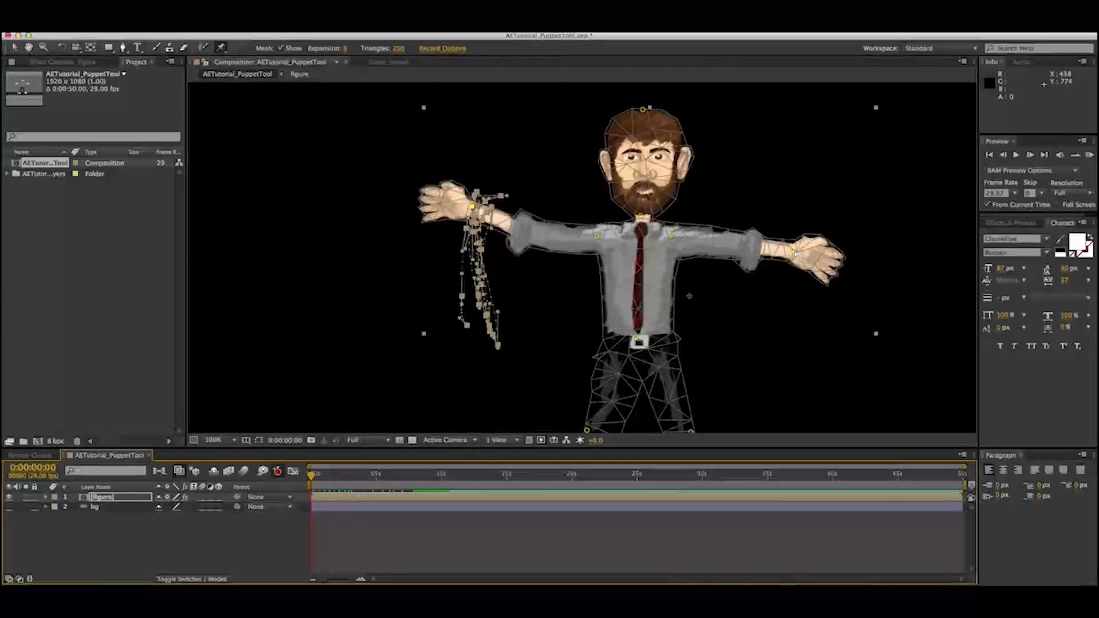
left_click(791, 250)
mouse_move(791, 250)
left_mouse_down()
mouse_move(746, 202)
mouse_move(679, 200)
mouse_move(744, 208)
mouse_move(776, 245)
mouse_move(776, 313)
mouse_move(803, 252)
left_mouse_up()
key("super+z")
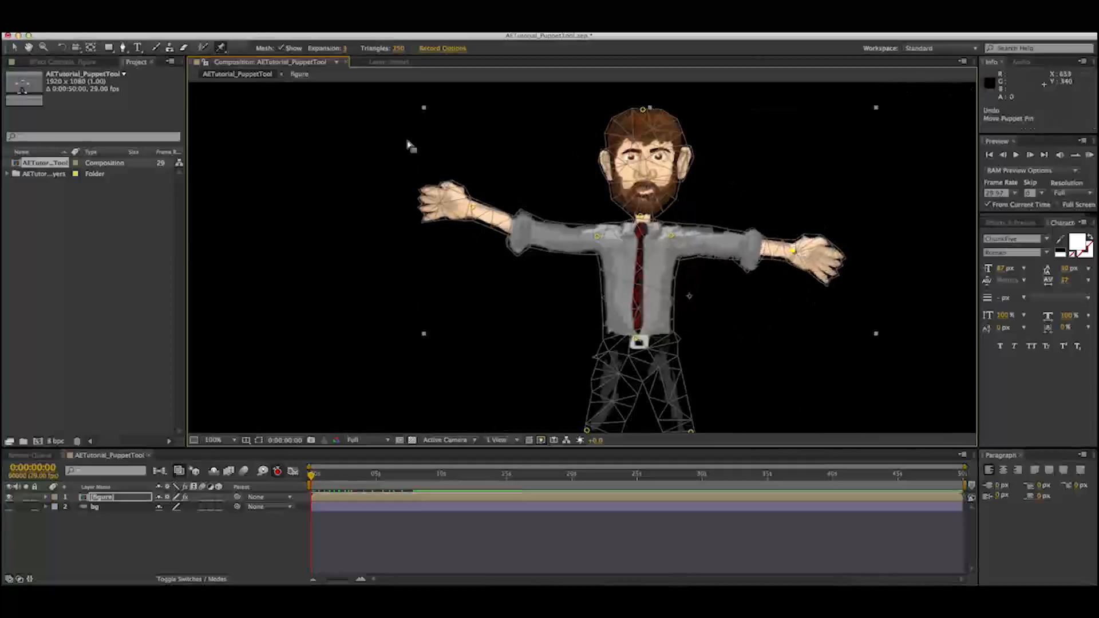
Step: Place a starch pin on the upper sleeve of the non-waving arm and show the puppet mesh
left_click_drag(222, 51, 261, 75)
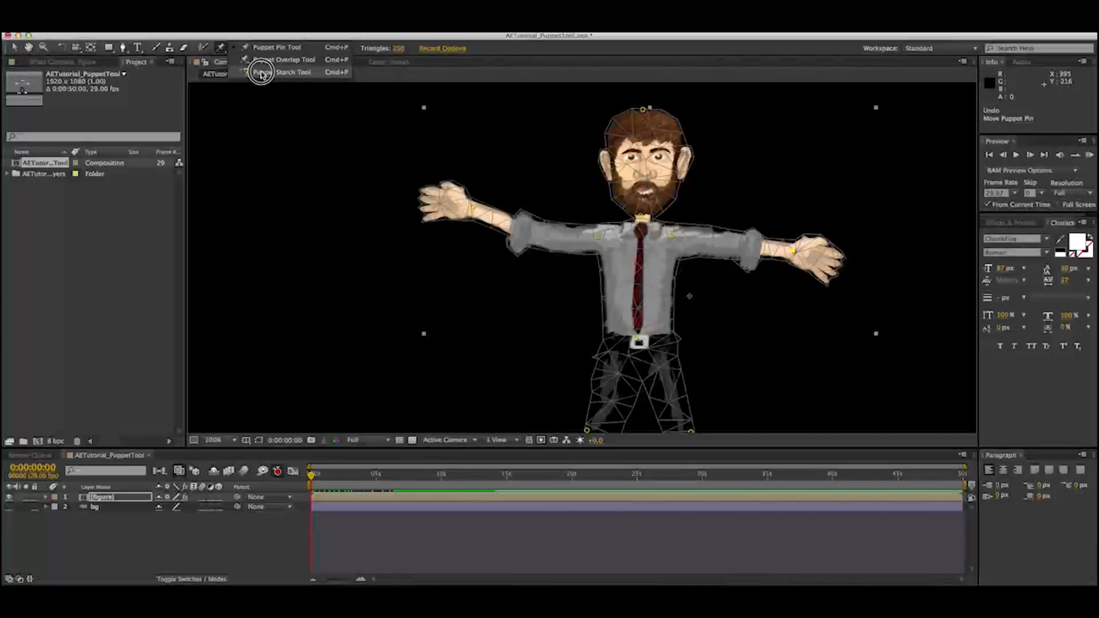
left_click_drag(261, 75, 261, 74)
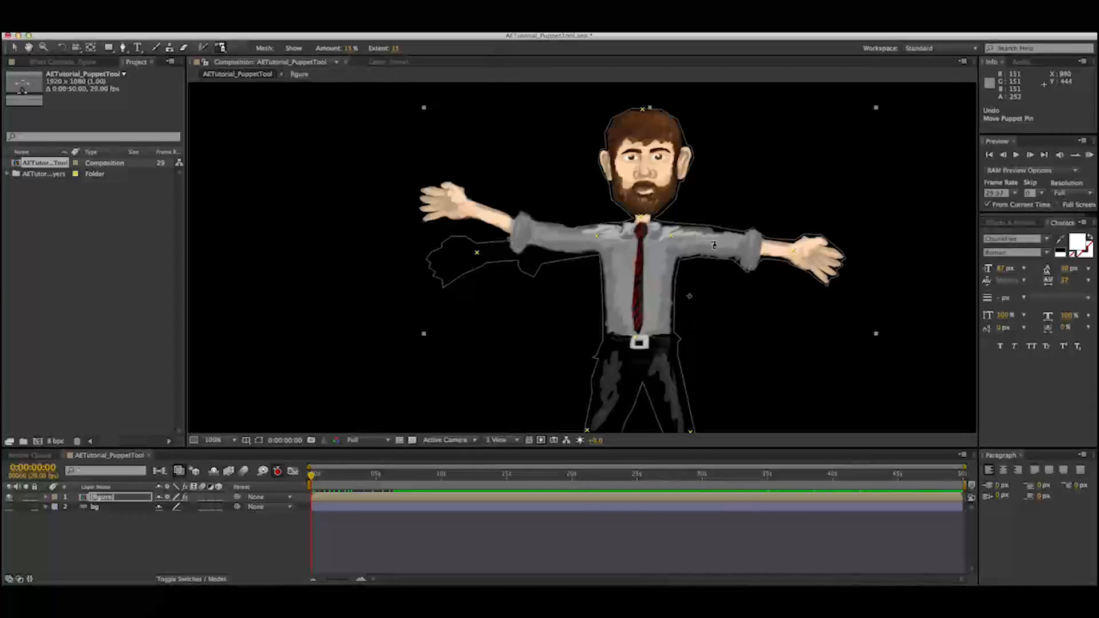
left_click(707, 242)
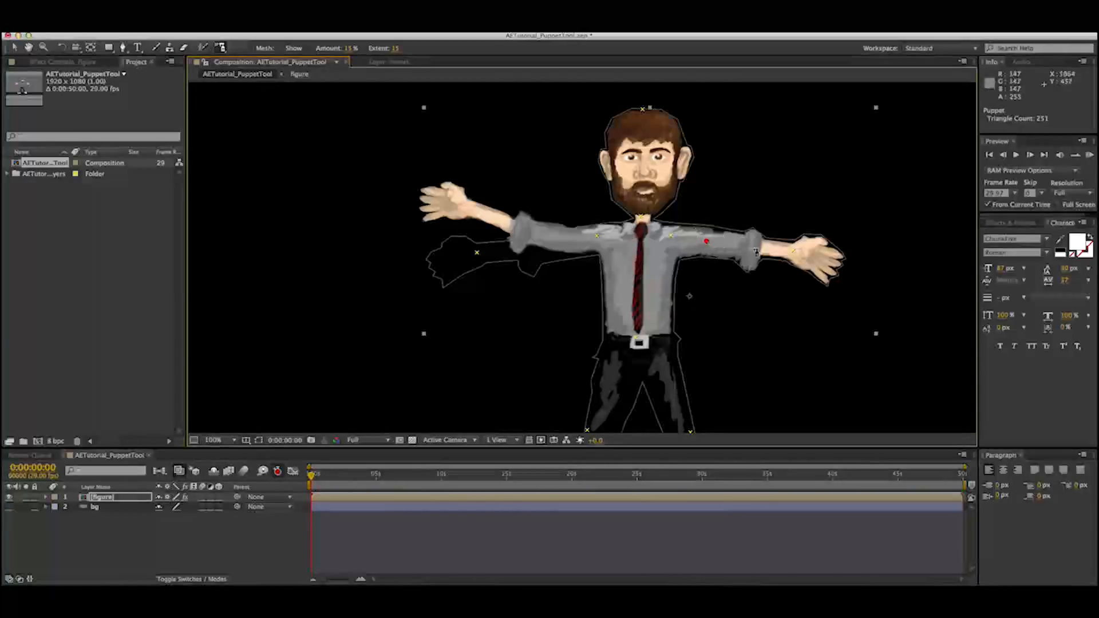
left_click(282, 48)
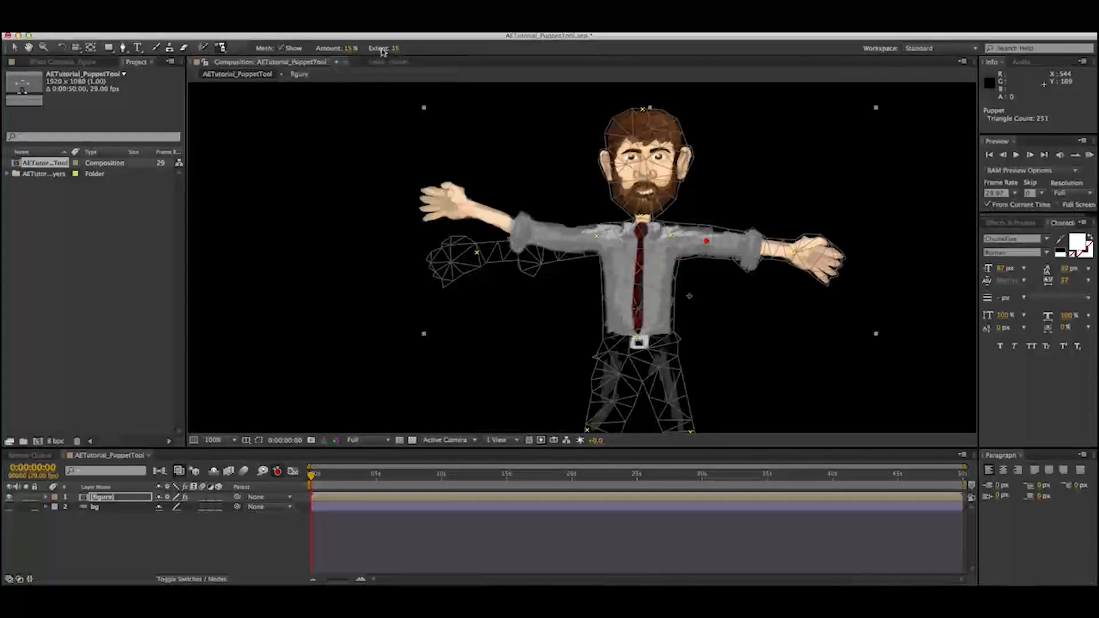
Step: Set the new starch pin's amount to 122% and its extent to 53
left_click(350, 48)
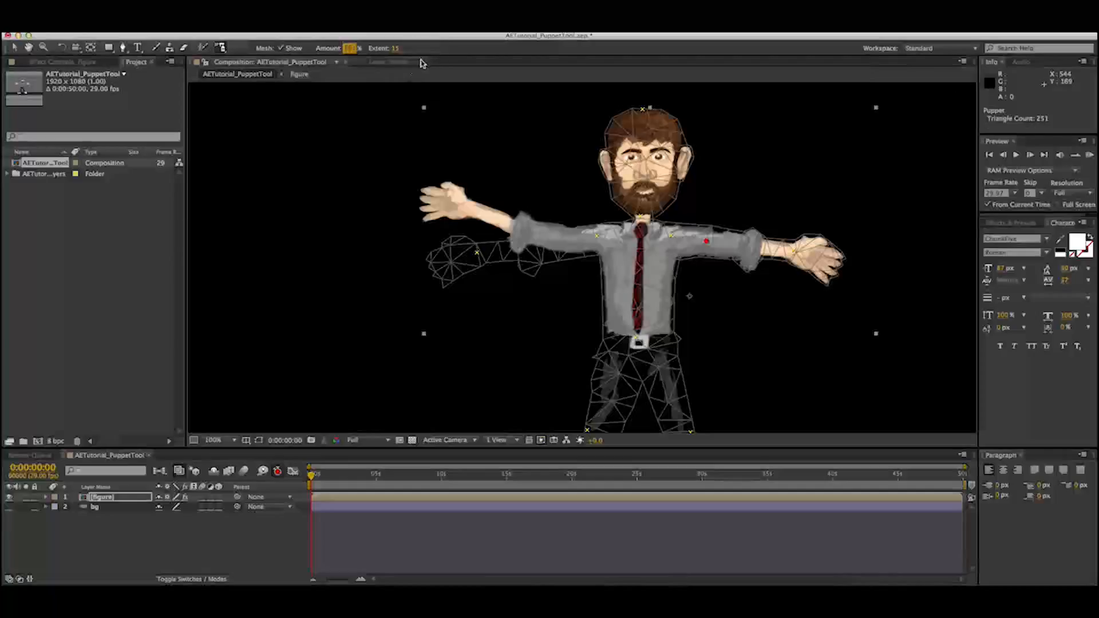
key("Return")
left_click_drag(397, 50, 430, 58)
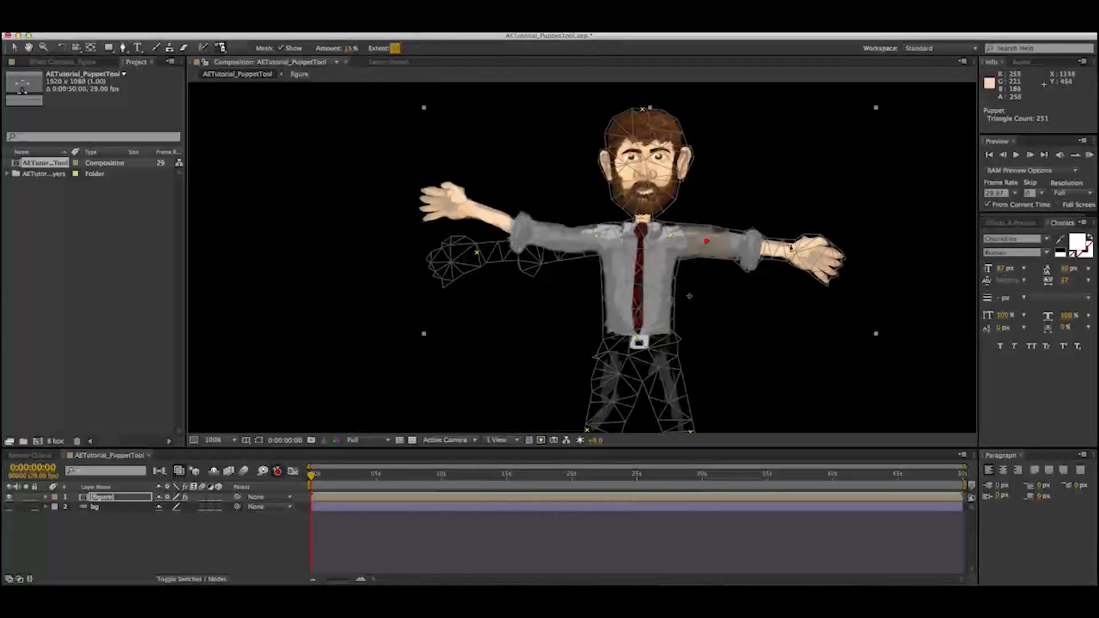
Step: Try raising the non-waving arm's wrist pin to test the starched sleeve, and undo the move
left_click_drag(221, 48, 245, 48)
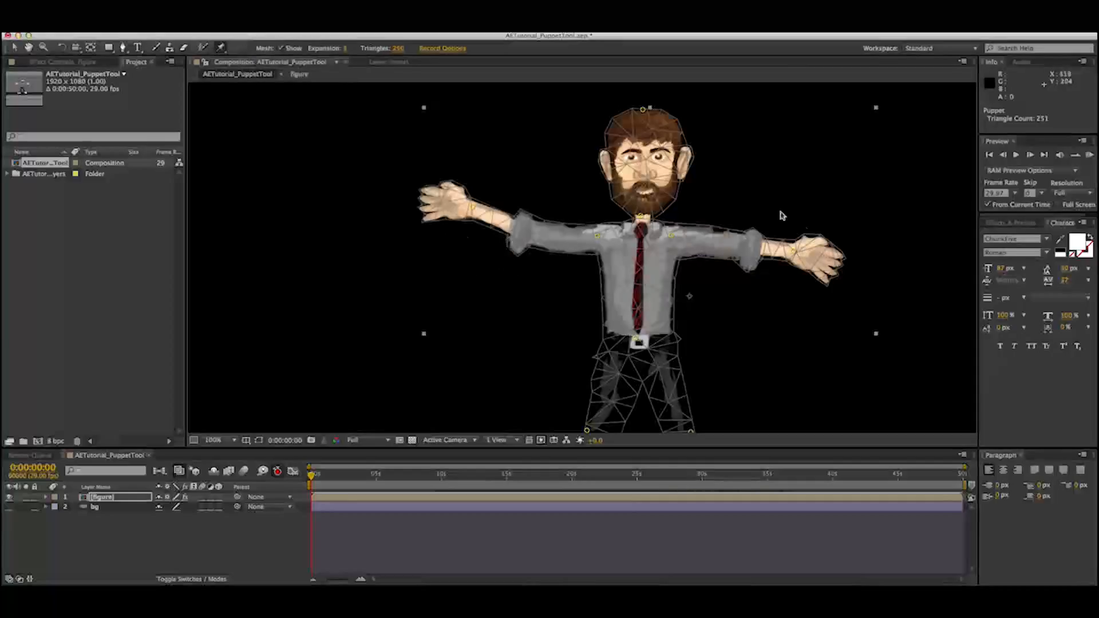
mouse_move(800, 257)
left_mouse_down()
mouse_move(781, 265)
mouse_move(758, 304)
mouse_move(776, 252)
mouse_move(761, 237)
mouse_move(761, 307)
mouse_move(780, 221)
mouse_move(763, 307)
mouse_move(783, 218)
mouse_move(761, 320)
mouse_move(774, 235)
mouse_move(793, 250)
left_mouse_up()
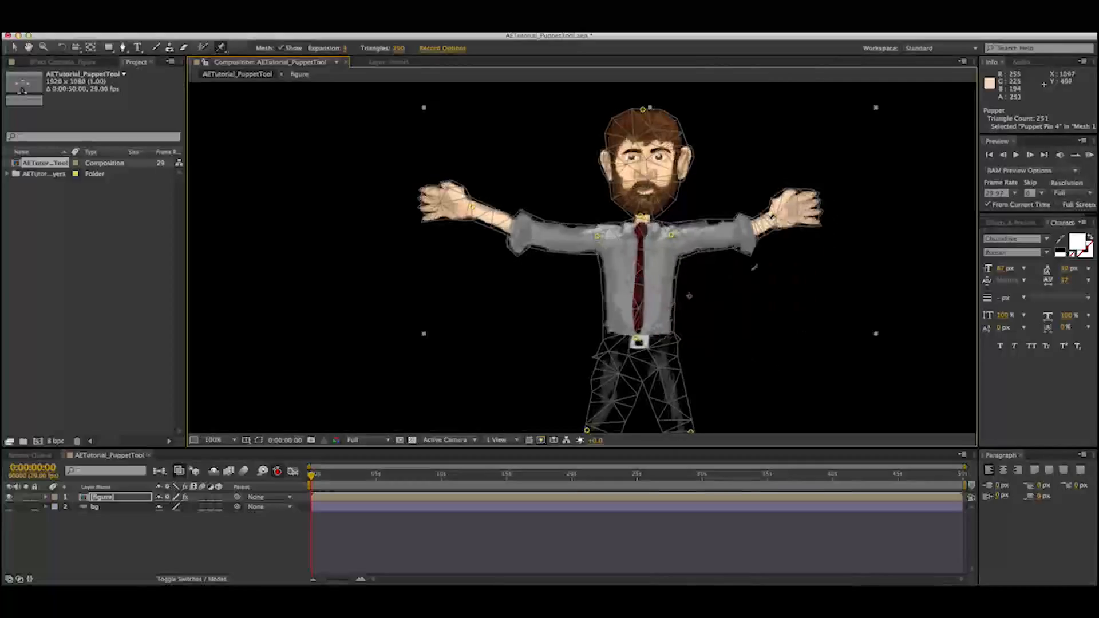
Step: Place starch pins on the waving arm's upper sleeve and forearm, and reduce the forearm pin's extent to 18
left_click_drag(220, 47, 248, 74)
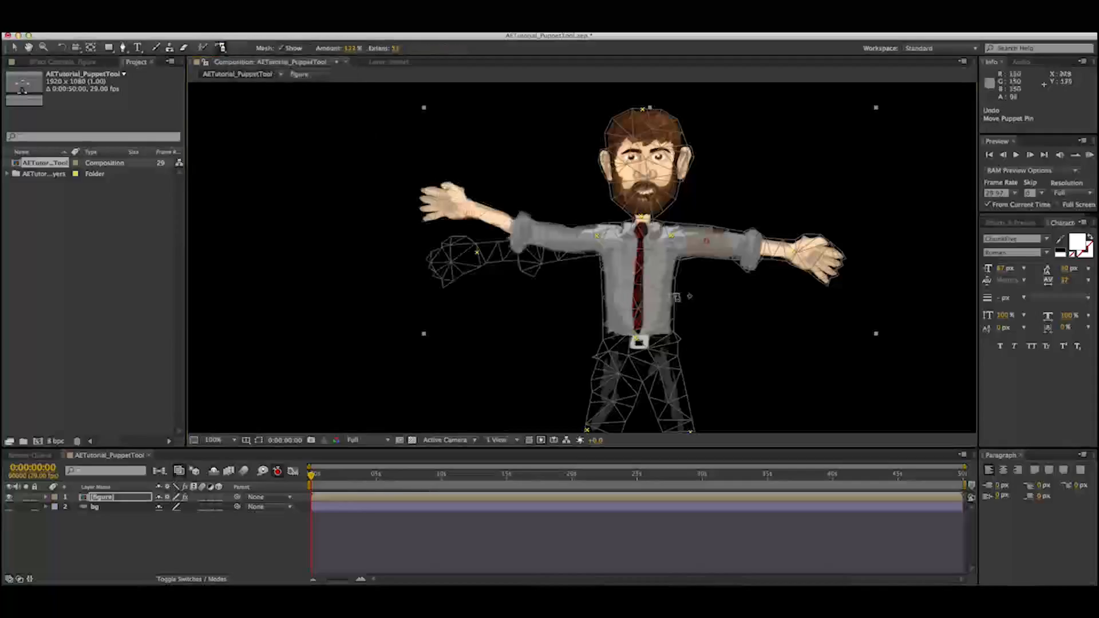
left_click(565, 246)
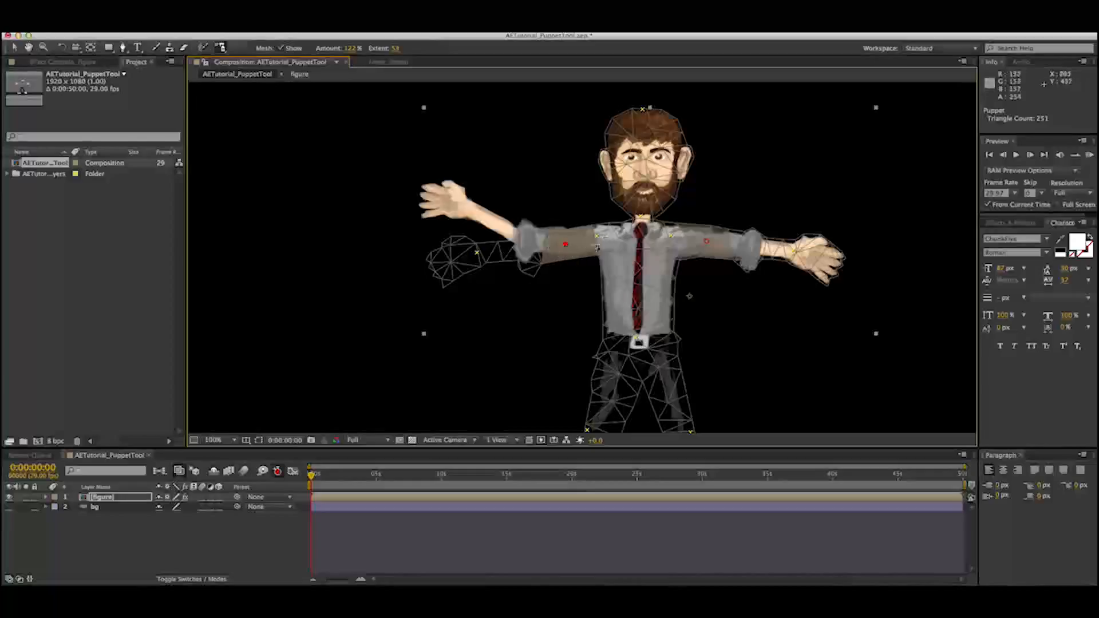
left_click(494, 252)
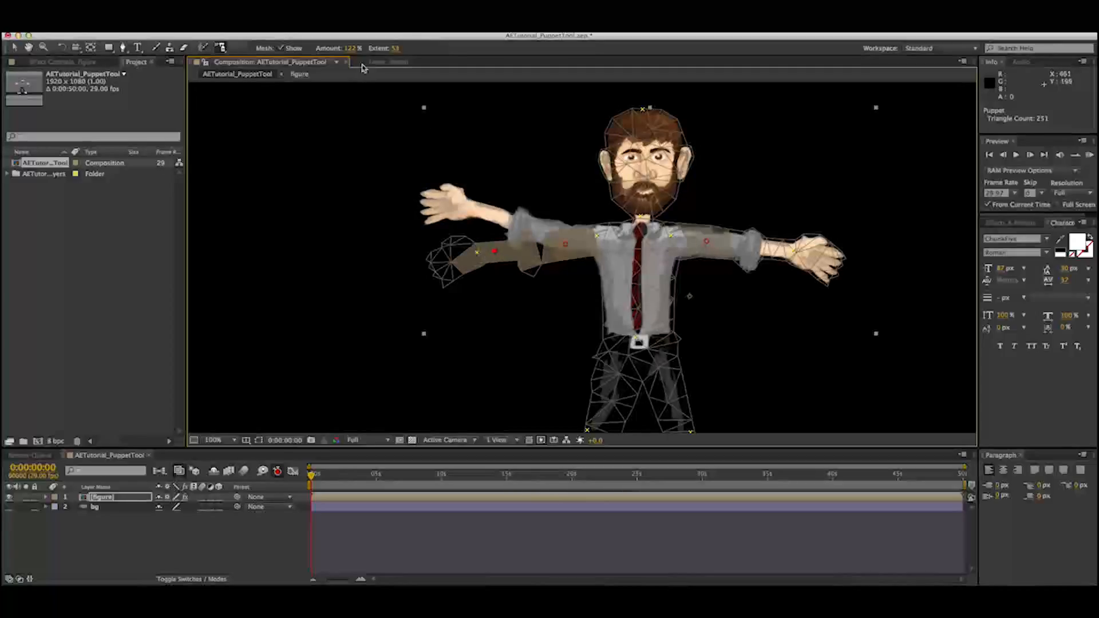
left_click_drag(398, 51, 379, 48)
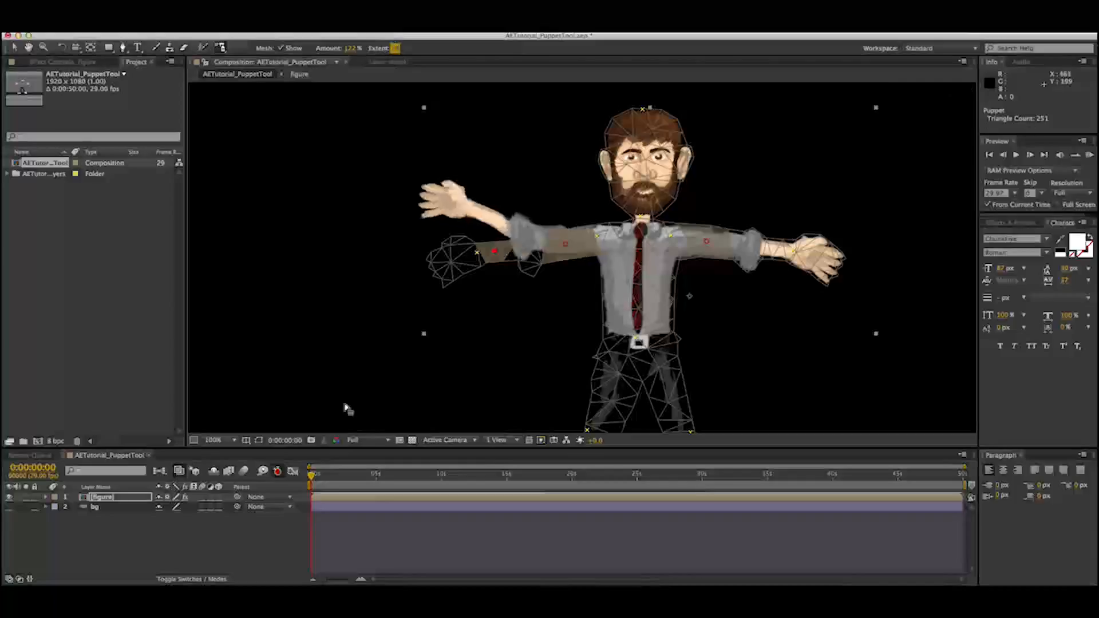
Step: Scrub the starched wave, try pulling the other arm's wrist pin in front of the waist, and undo the pin move
left_click_drag(312, 476, 287, 495)
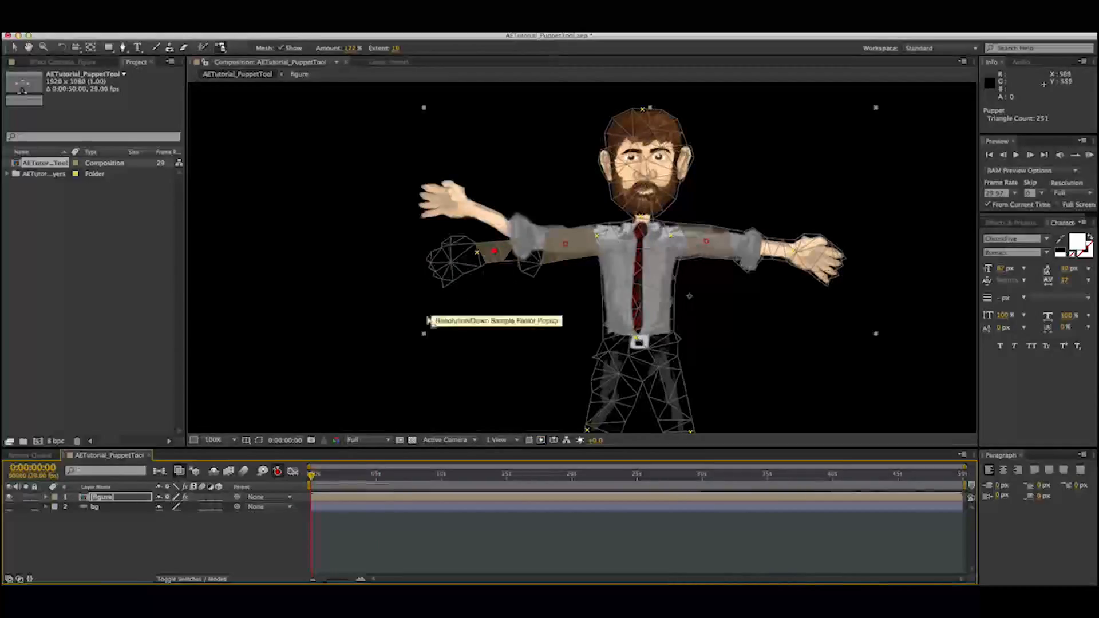
left_click_drag(223, 47, 245, 56)
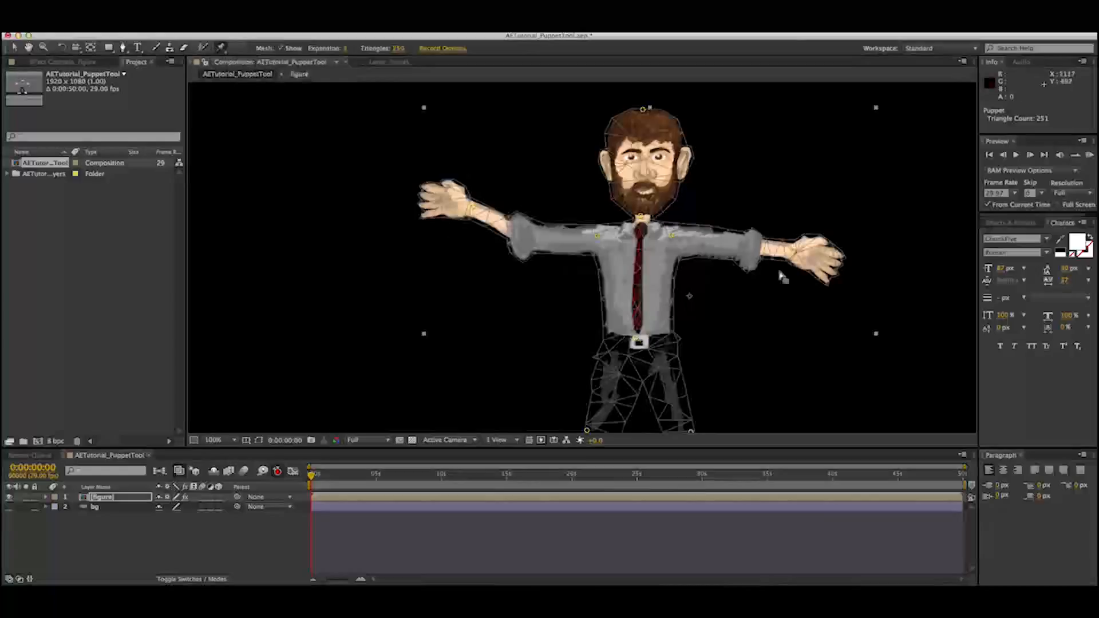
left_click_drag(800, 256, 641, 327)
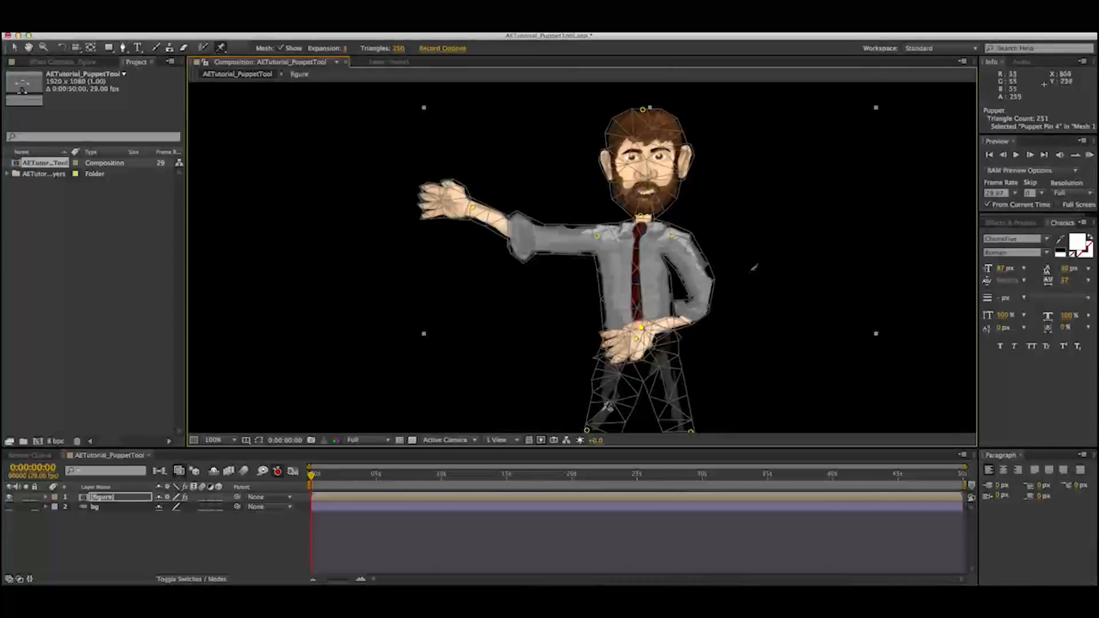
key("ctrl+z")
Step: Place an overlap pin on the figure's lower torso and enlarge its extent to 105
left_click_drag(223, 47, 269, 57)
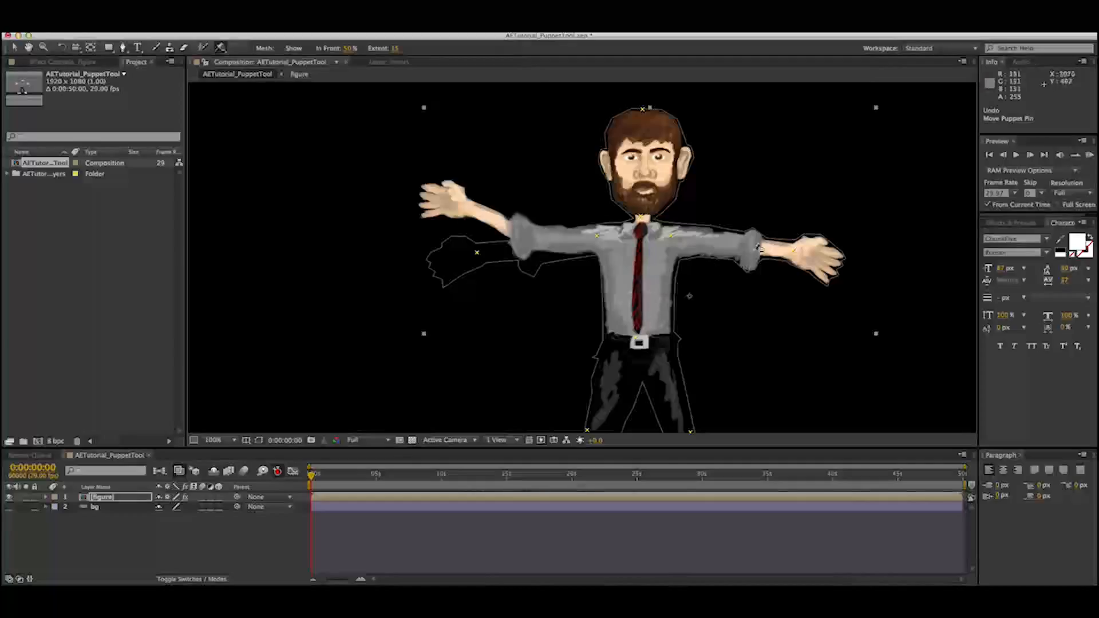
left_click(638, 311)
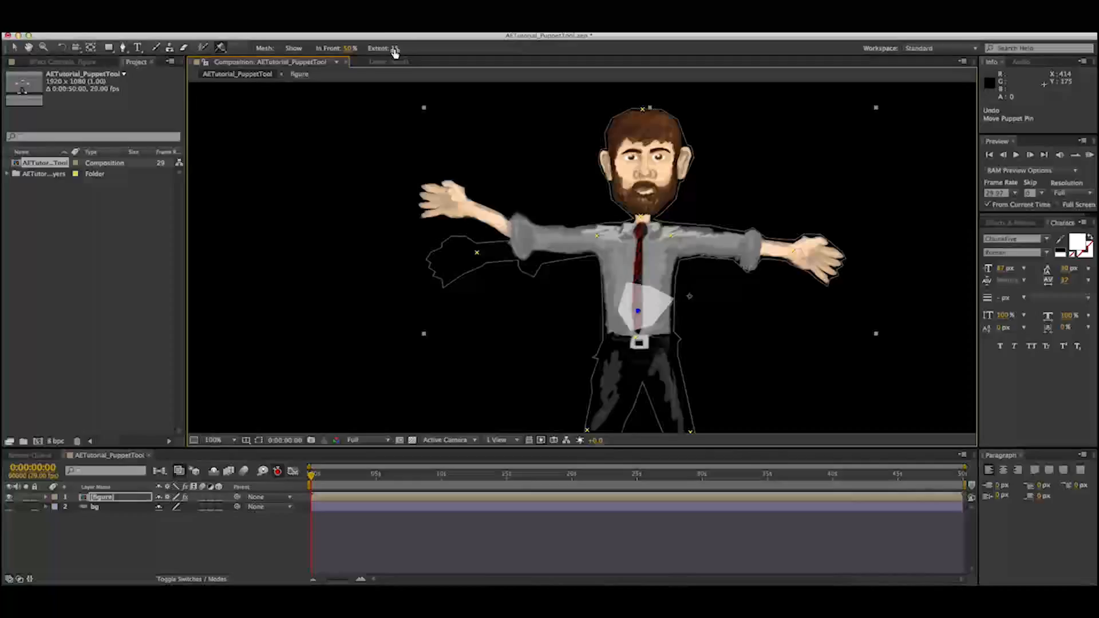
left_click_drag(394, 51, 434, 49)
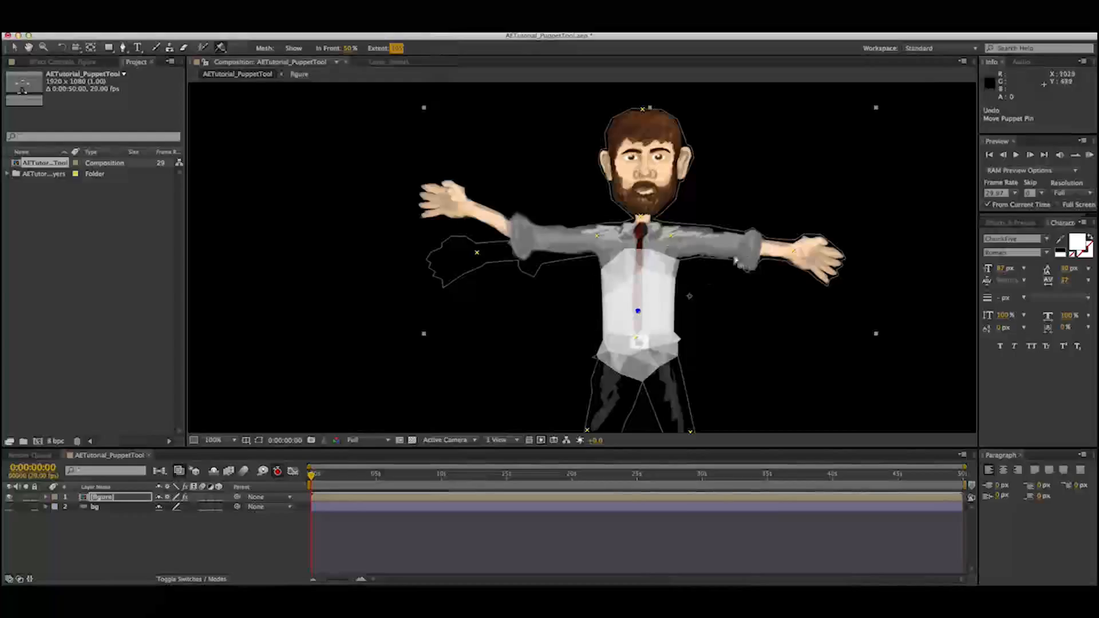
Step: Try moving the non-waving arm's wrist pin to test the torso overlap, and undo the move
left_click_drag(221, 47, 237, 55)
mouse_move(801, 259)
left_mouse_down()
mouse_move(748, 299)
mouse_move(628, 322)
mouse_move(712, 309)
mouse_move(794, 251)
left_mouse_up()
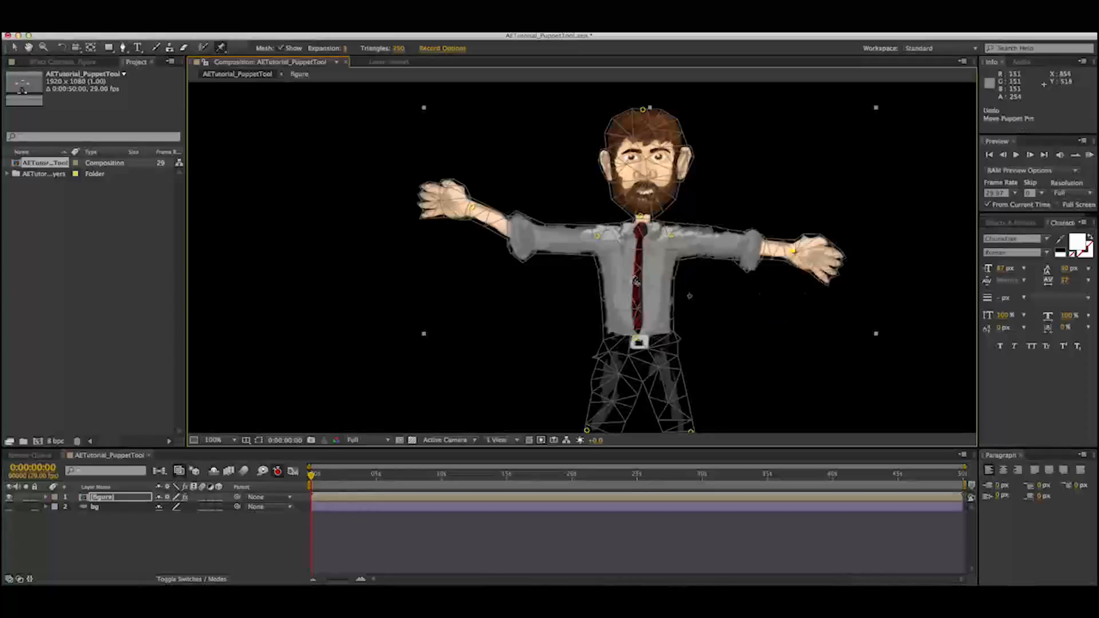
left_click_drag(221, 45, 254, 66)
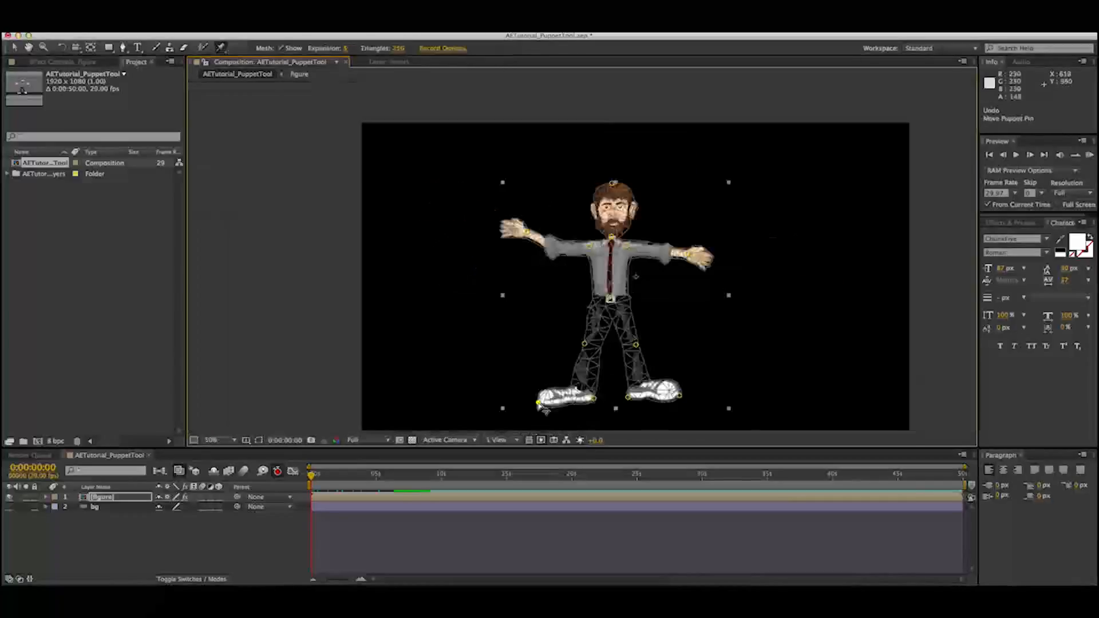
Step: Record an up-and-down tapping motion for the toe pin of the shoe on the waving arm's side, and scrub through it
mouse_move(538, 403)
left_mouse_down()
mouse_move(537, 356)
mouse_move(538, 407)
mouse_move(542, 364)
mouse_move(539, 406)
mouse_move(542, 367)
mouse_move(539, 402)
left_mouse_up()
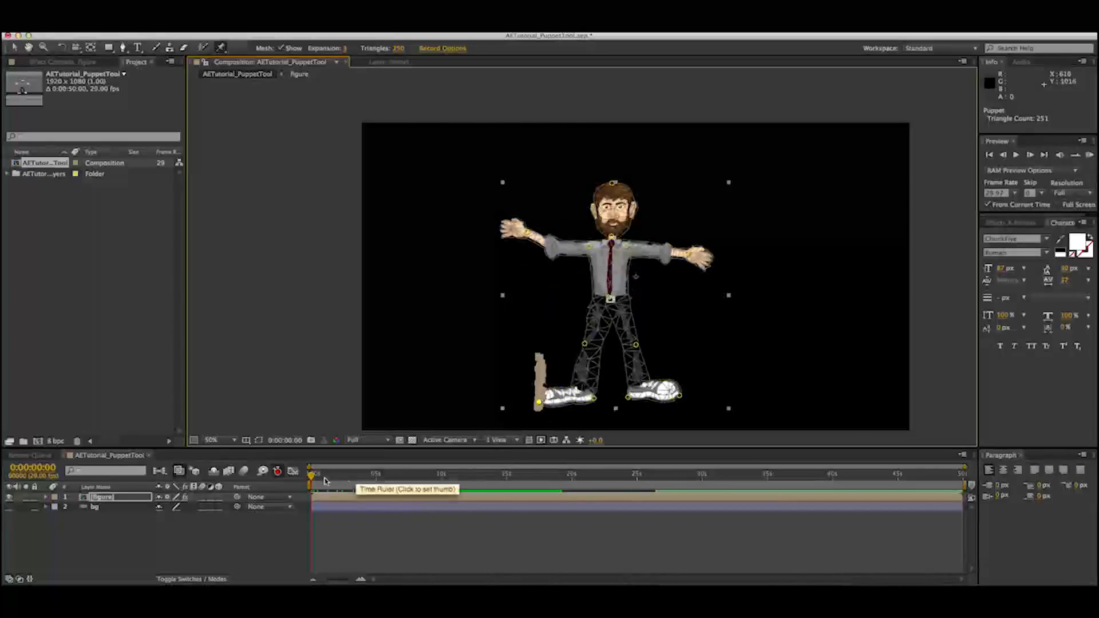
mouse_move(313, 475)
left_mouse_down()
mouse_move(425, 478)
mouse_move(348, 484)
mouse_move(304, 473)
left_mouse_up()
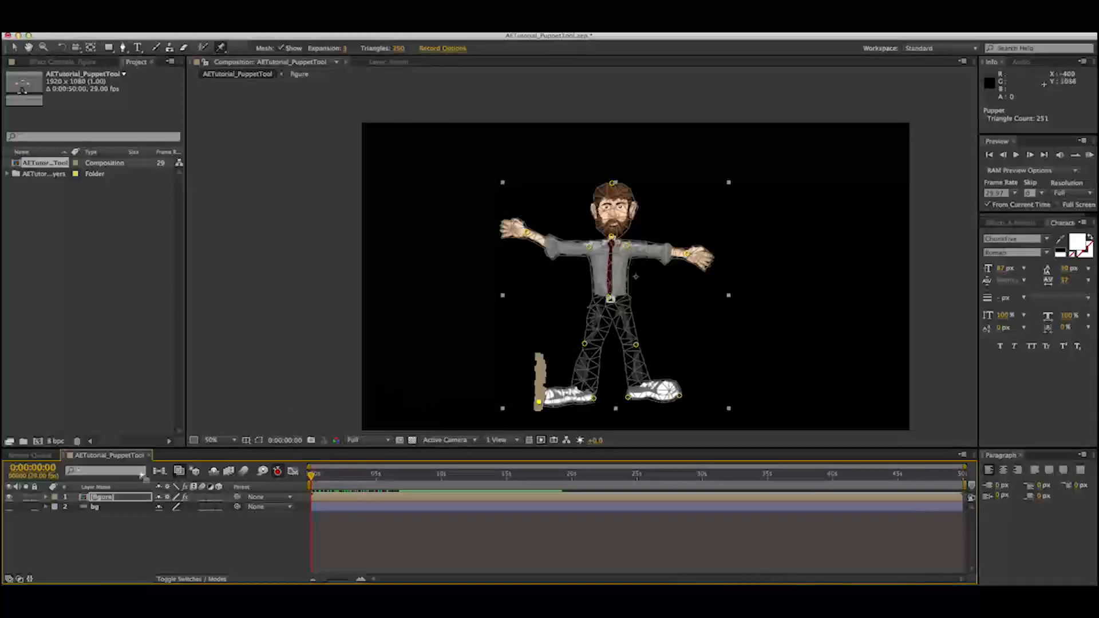
Step: Delete the figure layer's Effects group with its Puppet effect, and make the bg layer visible
left_click(95, 498)
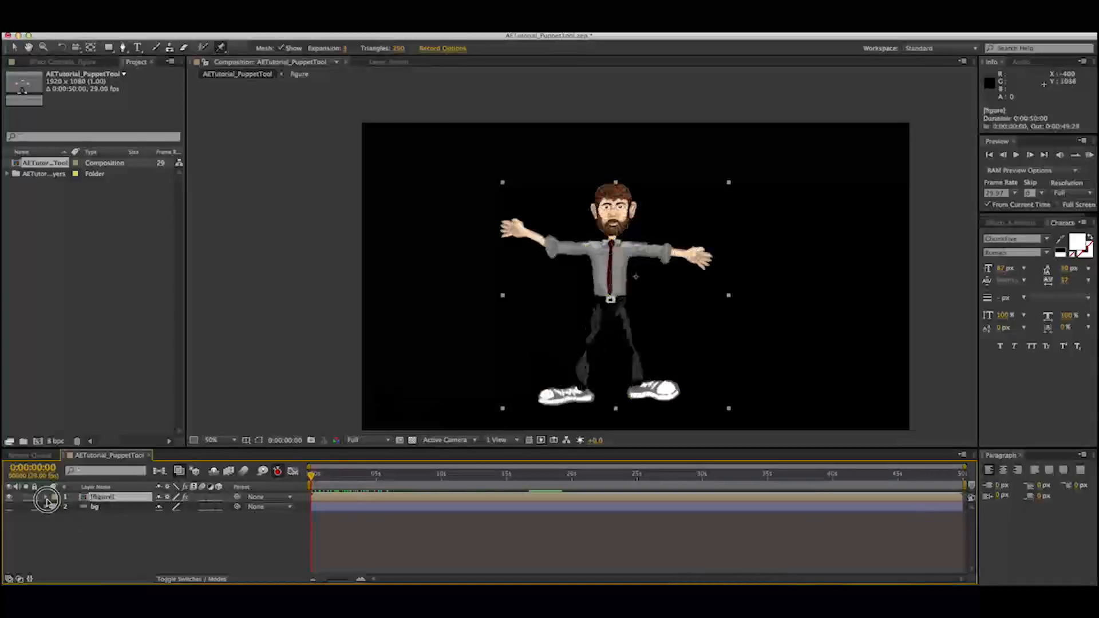
left_click(45, 497)
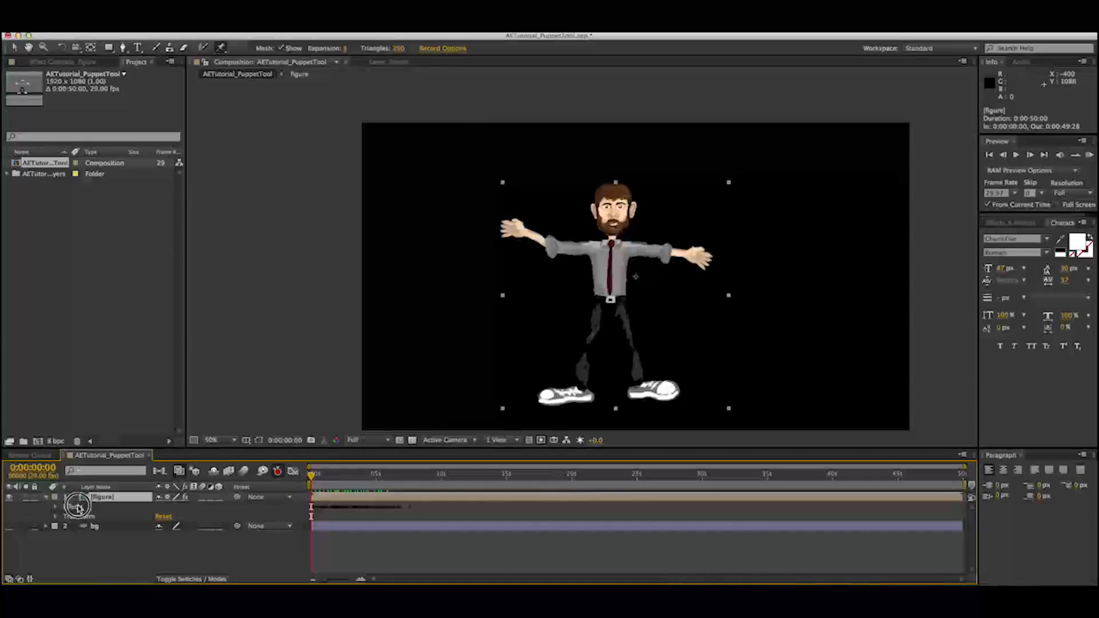
left_click(78, 506)
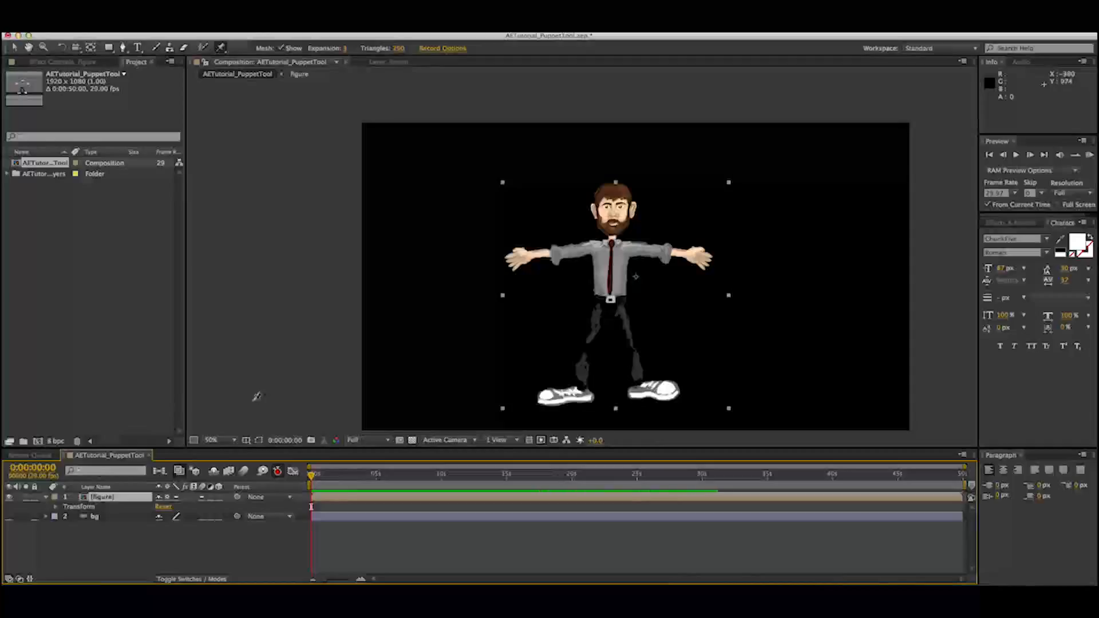
left_click(10, 516)
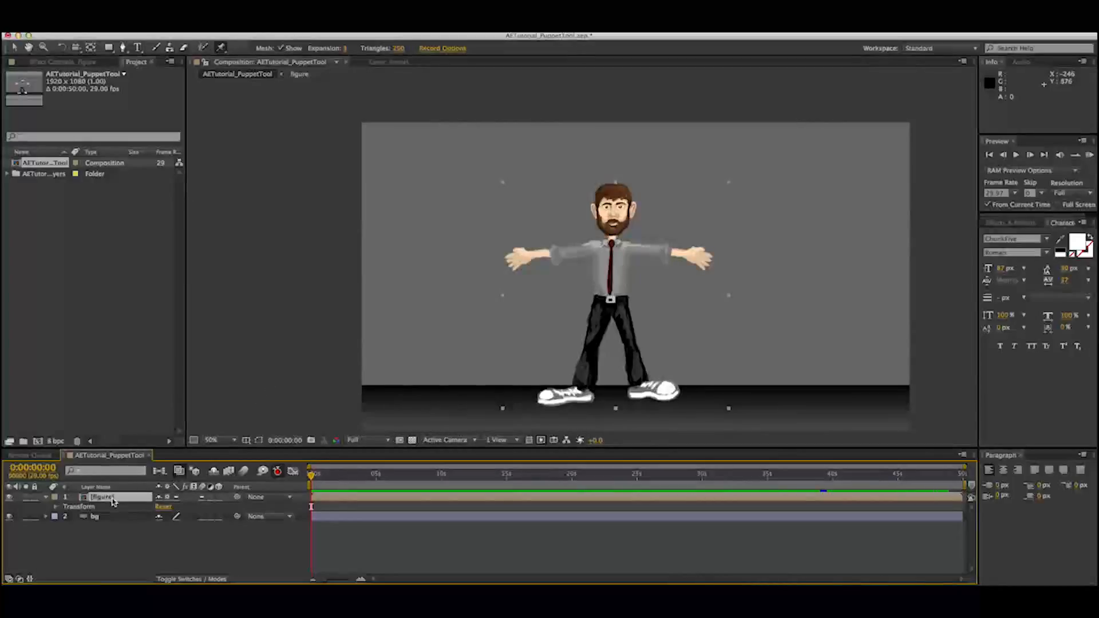
Step: Place new puppet pins on both of the figure's shoulders with the Puppet Pin tool
left_click_drag(221, 47, 248, 62)
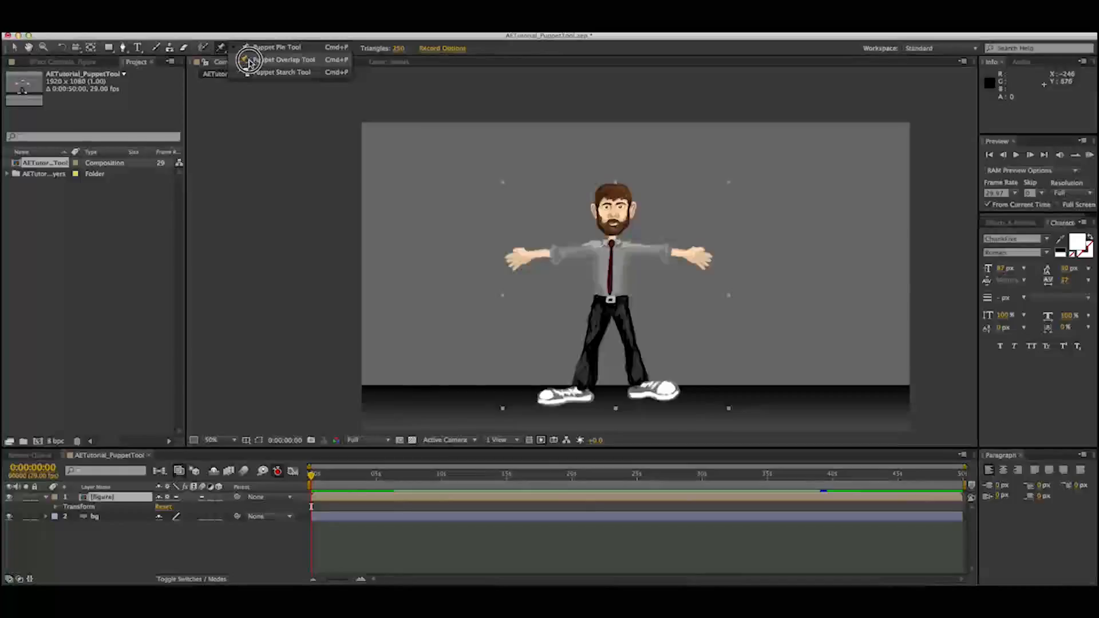
left_click_drag(249, 62, 248, 62)
mouse_move(249, 61)
left_mouse_down()
mouse_move(253, 50)
mouse_move(221, 49)
mouse_move(252, 50)
left_mouse_up()
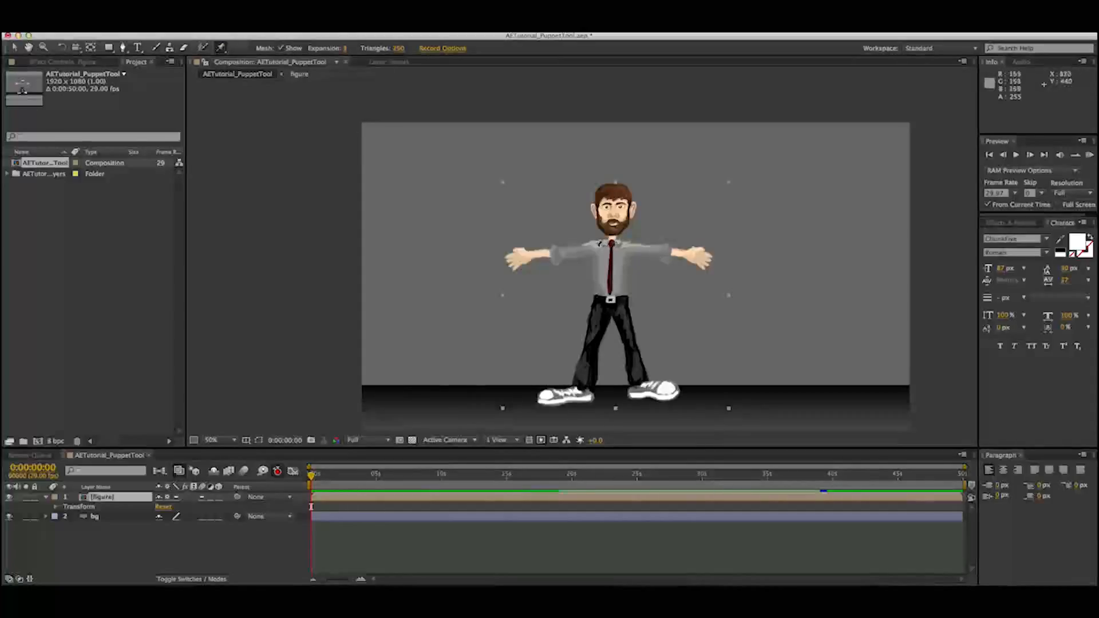
left_click(593, 248)
left_click(629, 249)
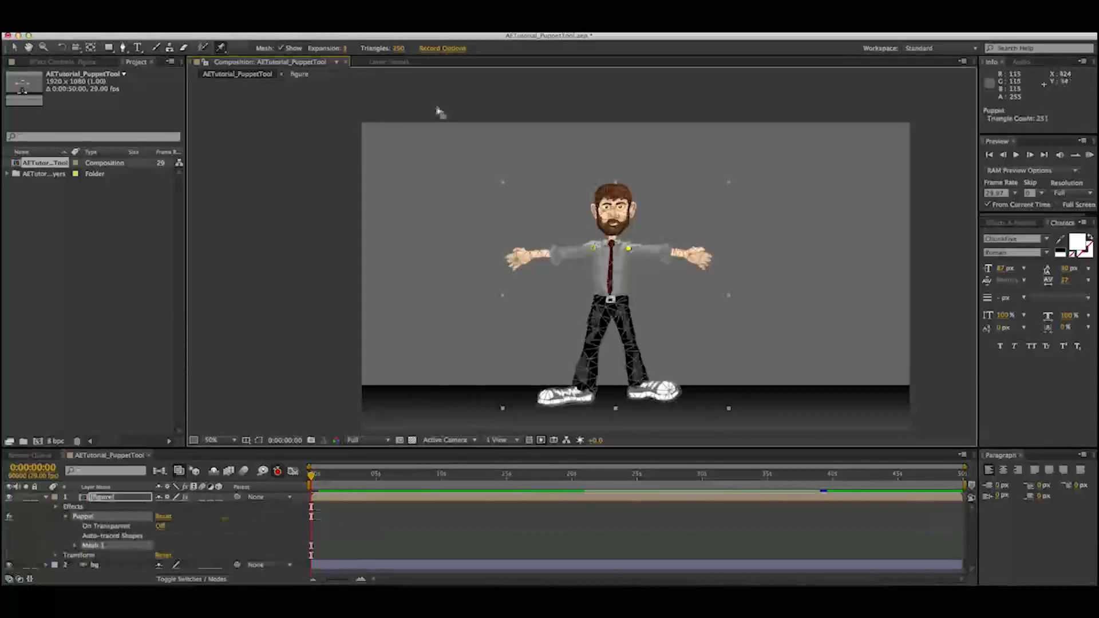
Step: Place an overlap pin on the rolled sleeve cuff at image left, and starch pins on that arm's forearm and upper sleeve
left_click_drag(225, 51, 250, 59)
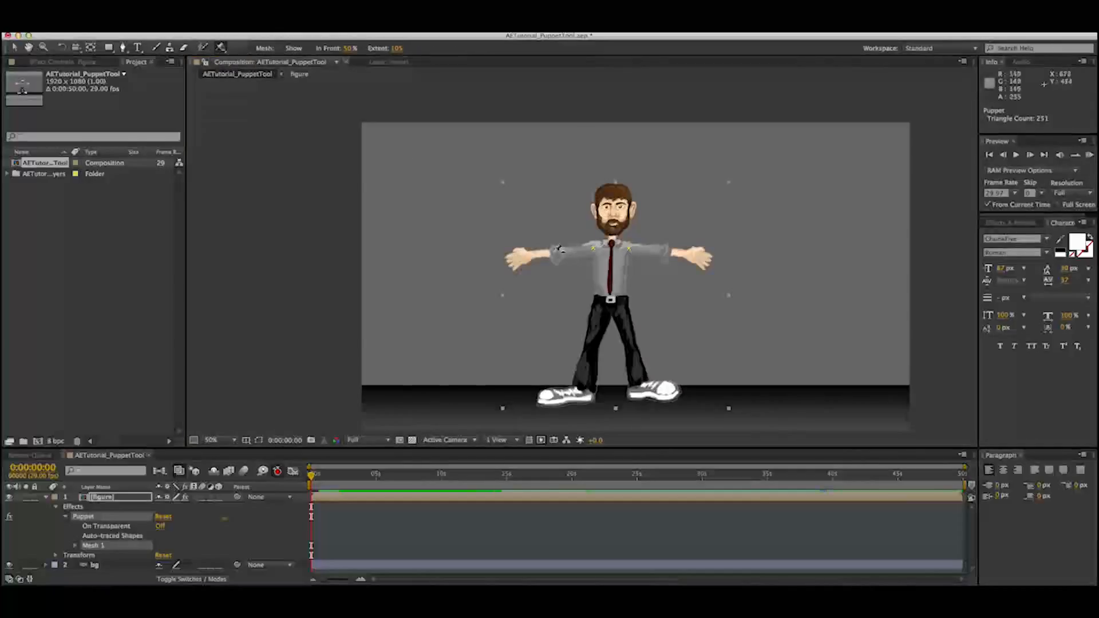
left_click(556, 252)
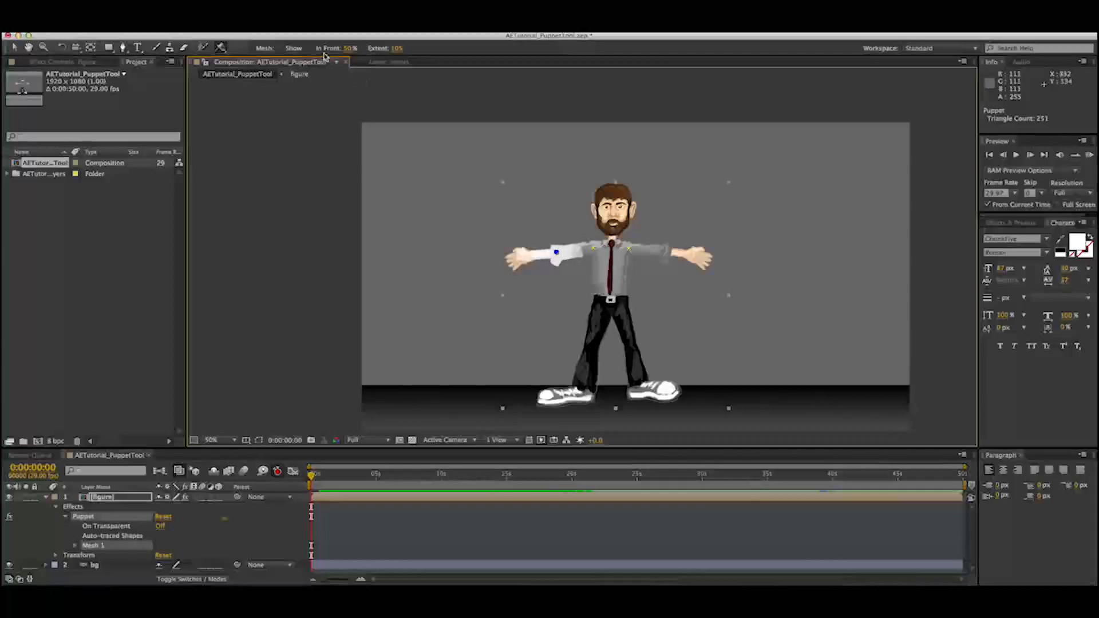
left_click_drag(220, 51, 269, 71)
left_click(542, 252)
left_click(579, 249)
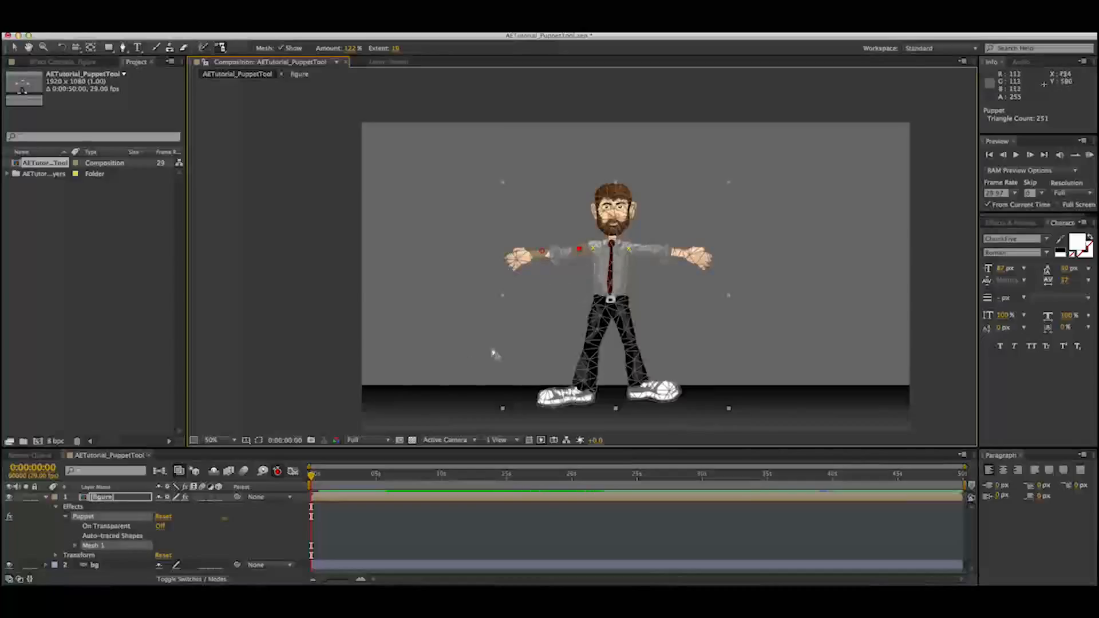
left_click(312, 478)
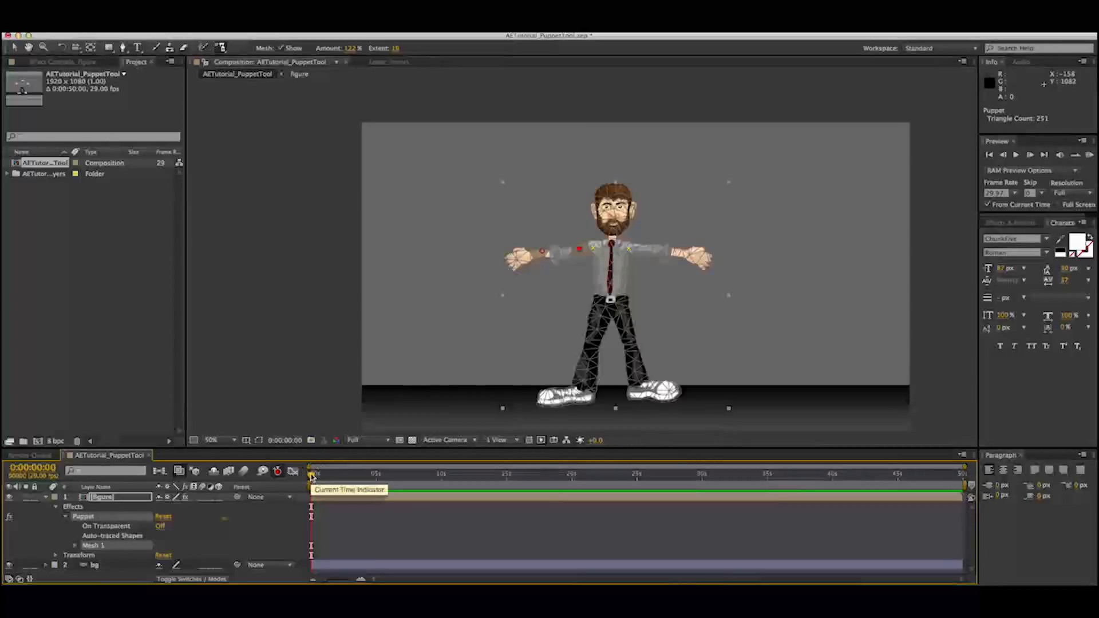
left_click(312, 475)
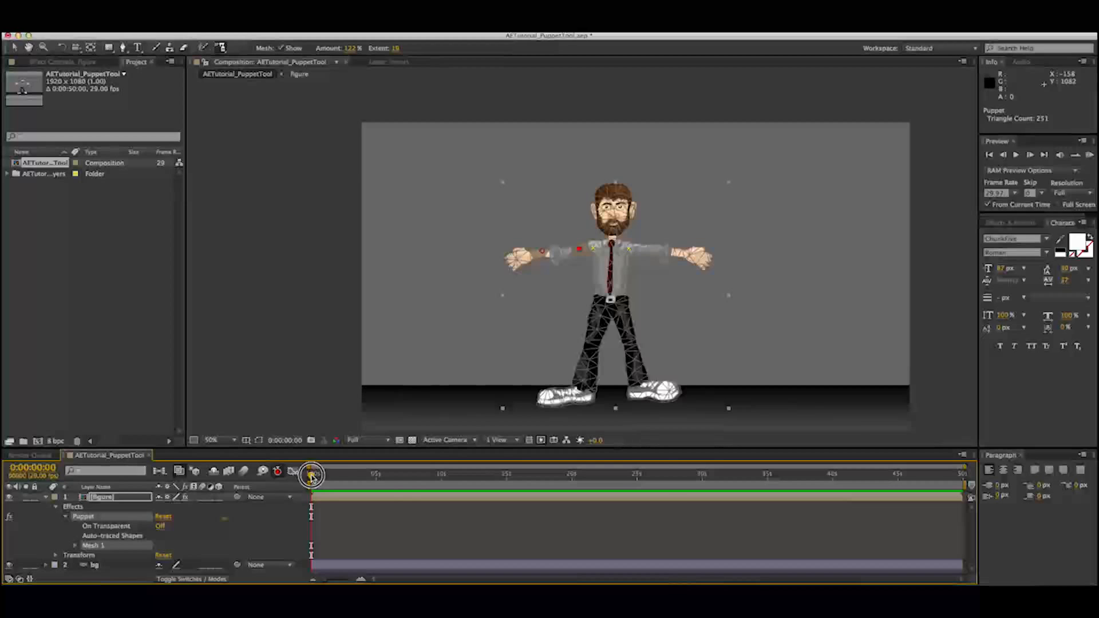